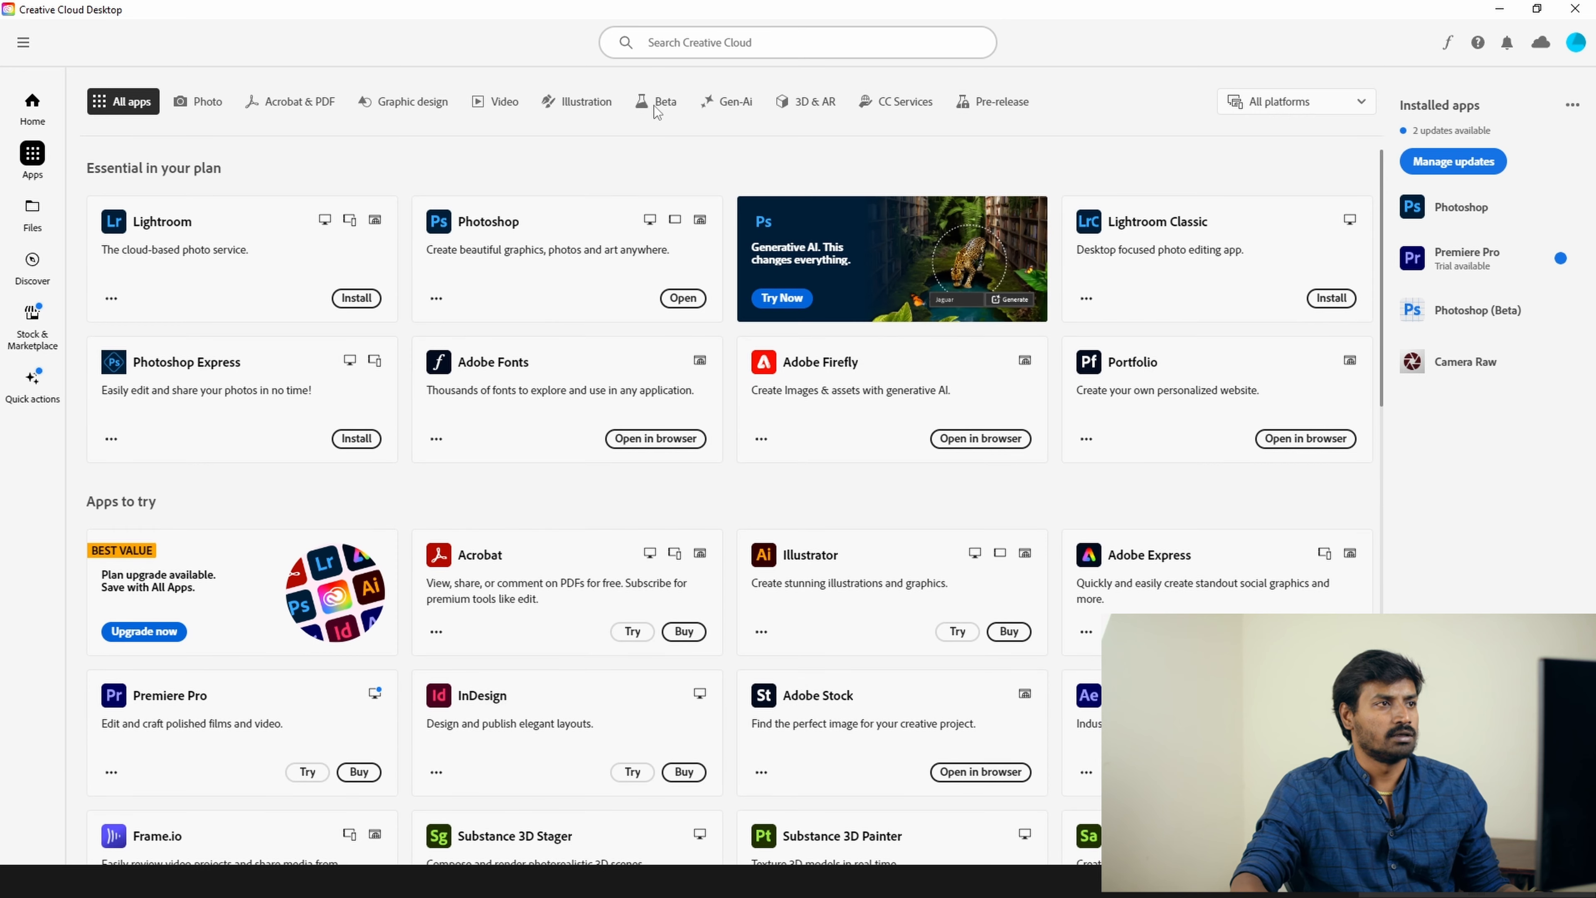
Step: Launch Photoshop (Beta) from Creative Cloud's Beta apps with the Radio City car image loaded
{"action": "left_click", "coordinate": [656, 101]}
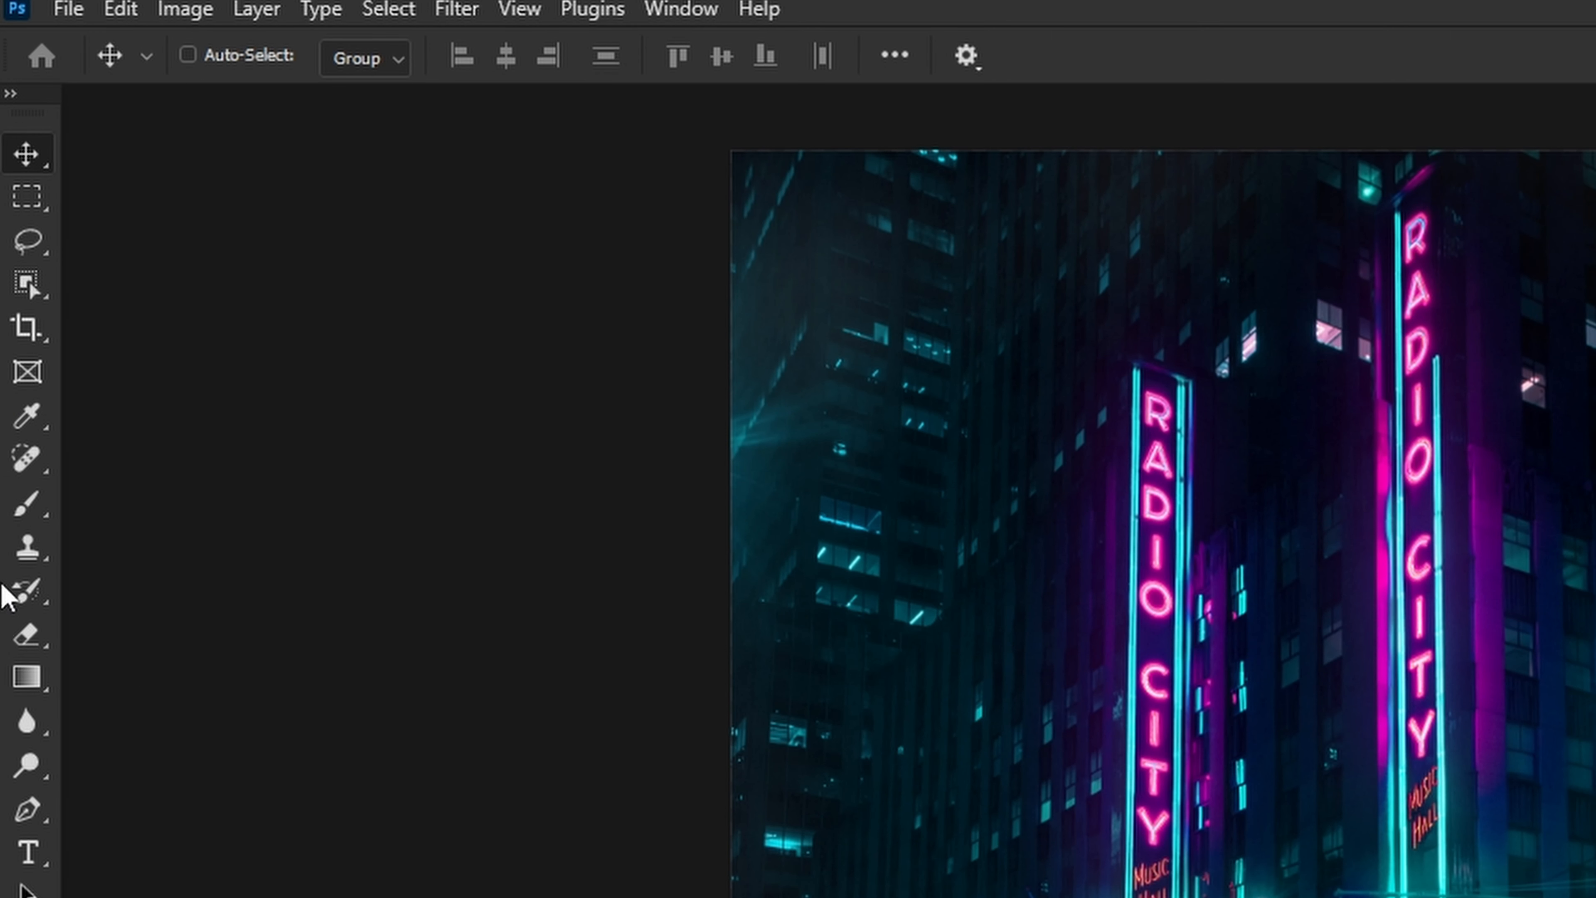
Step: Switch to the Adjustment Brush Tool with Exposure as its painted adjustment
{"action": "left_click", "coordinate": [46, 521]}
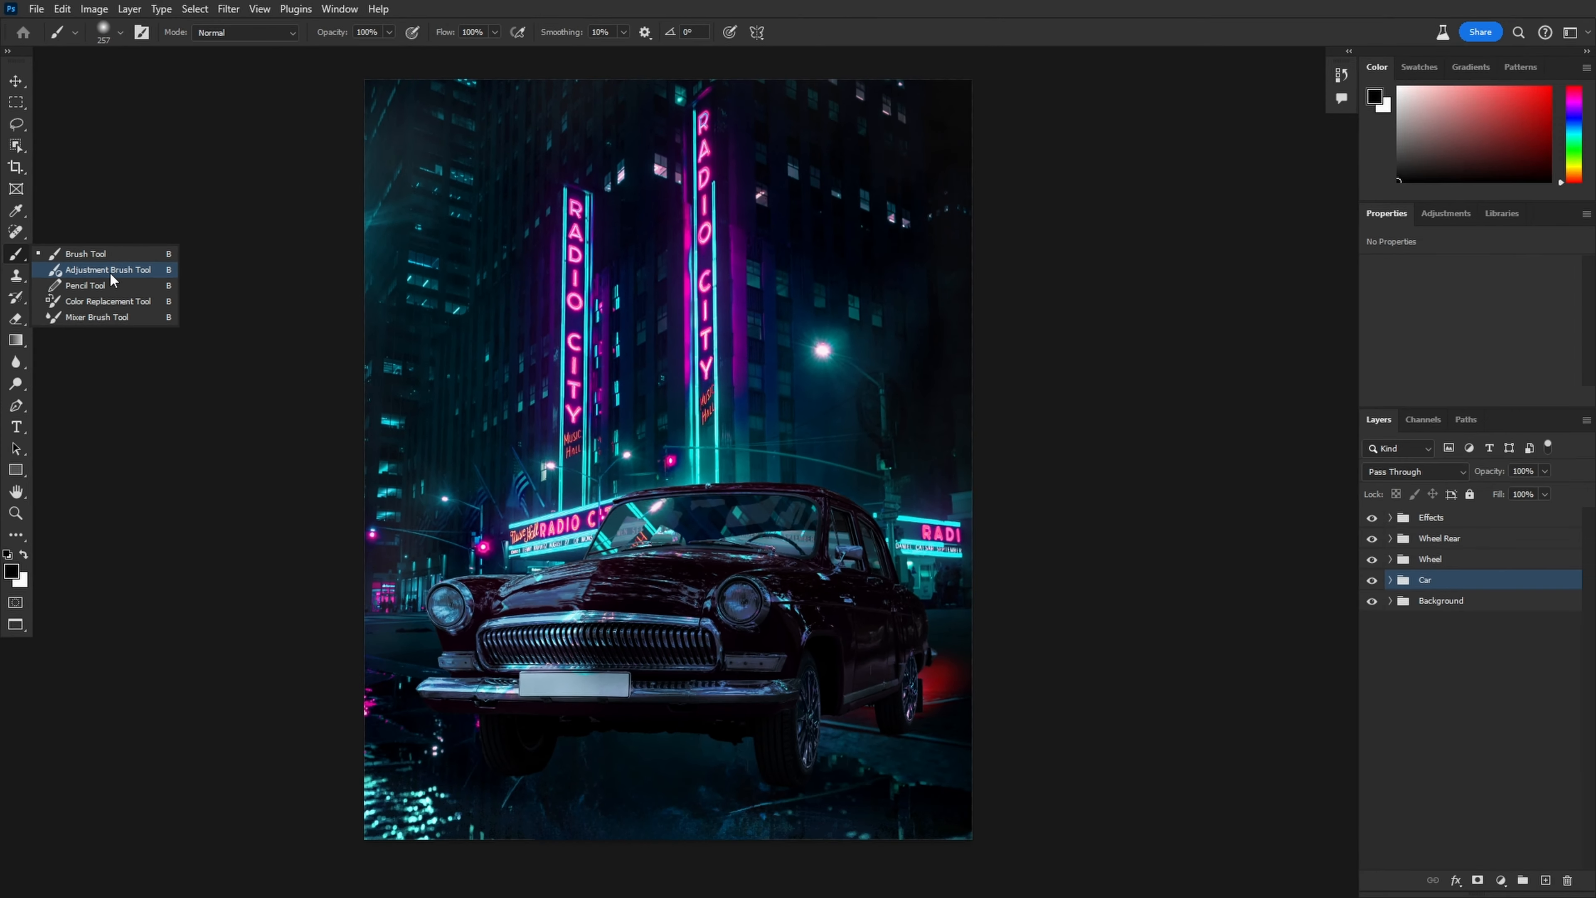
{"action": "left_click", "coordinate": [110, 272]}
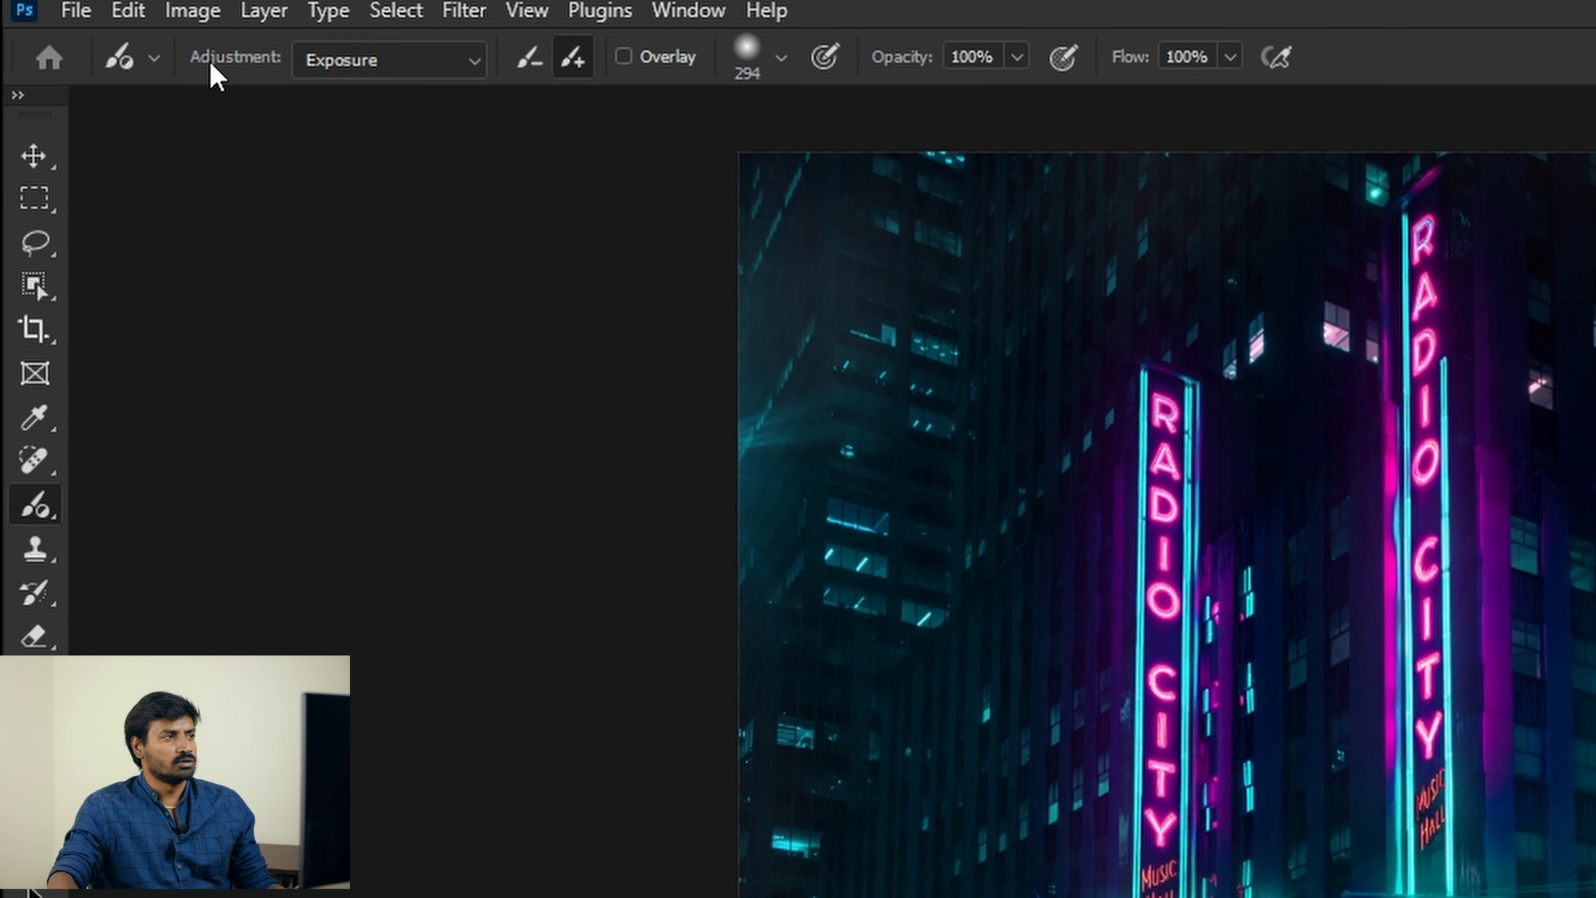
{"action": "left_click", "coordinate": [465, 68]}
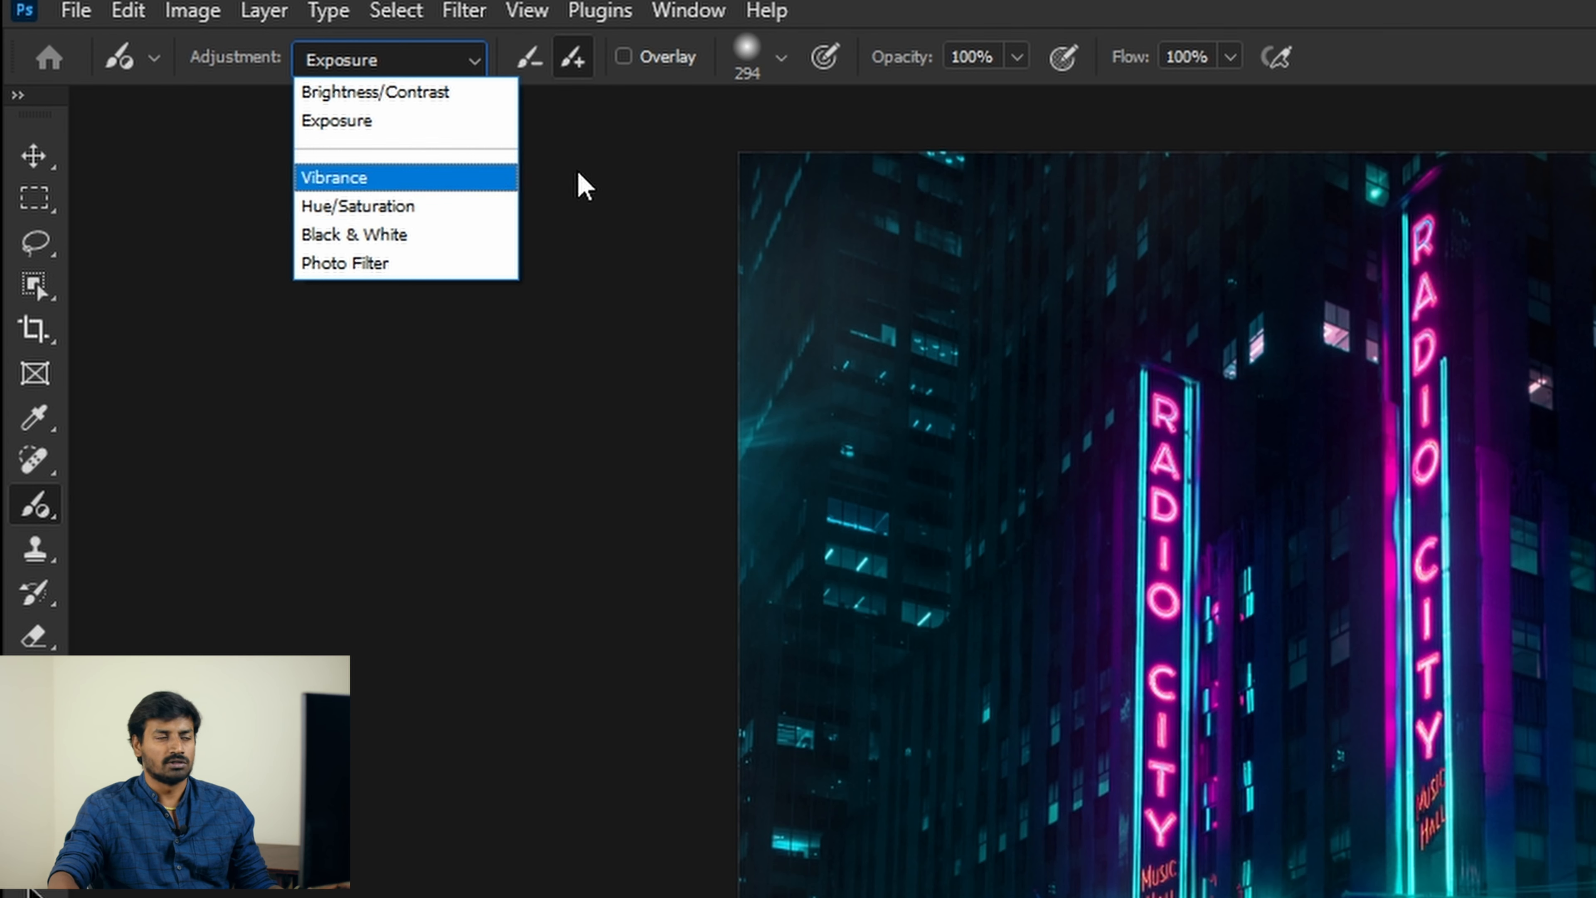
{"action": "left_click", "coordinate": [379, 123]}
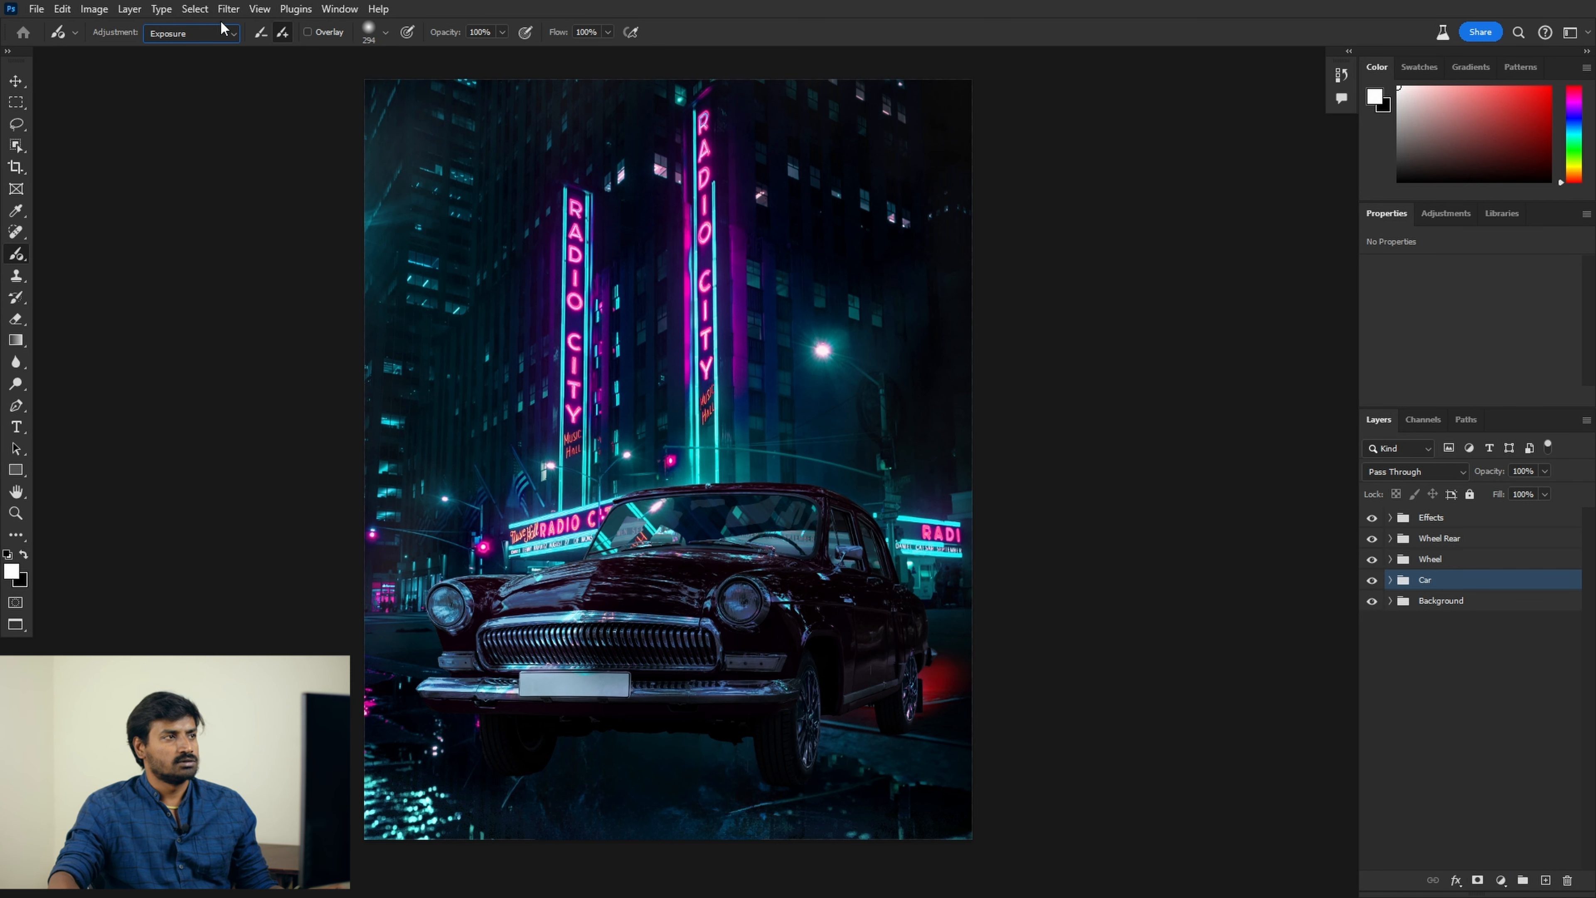
{"action": "left_click", "coordinate": [223, 38]}
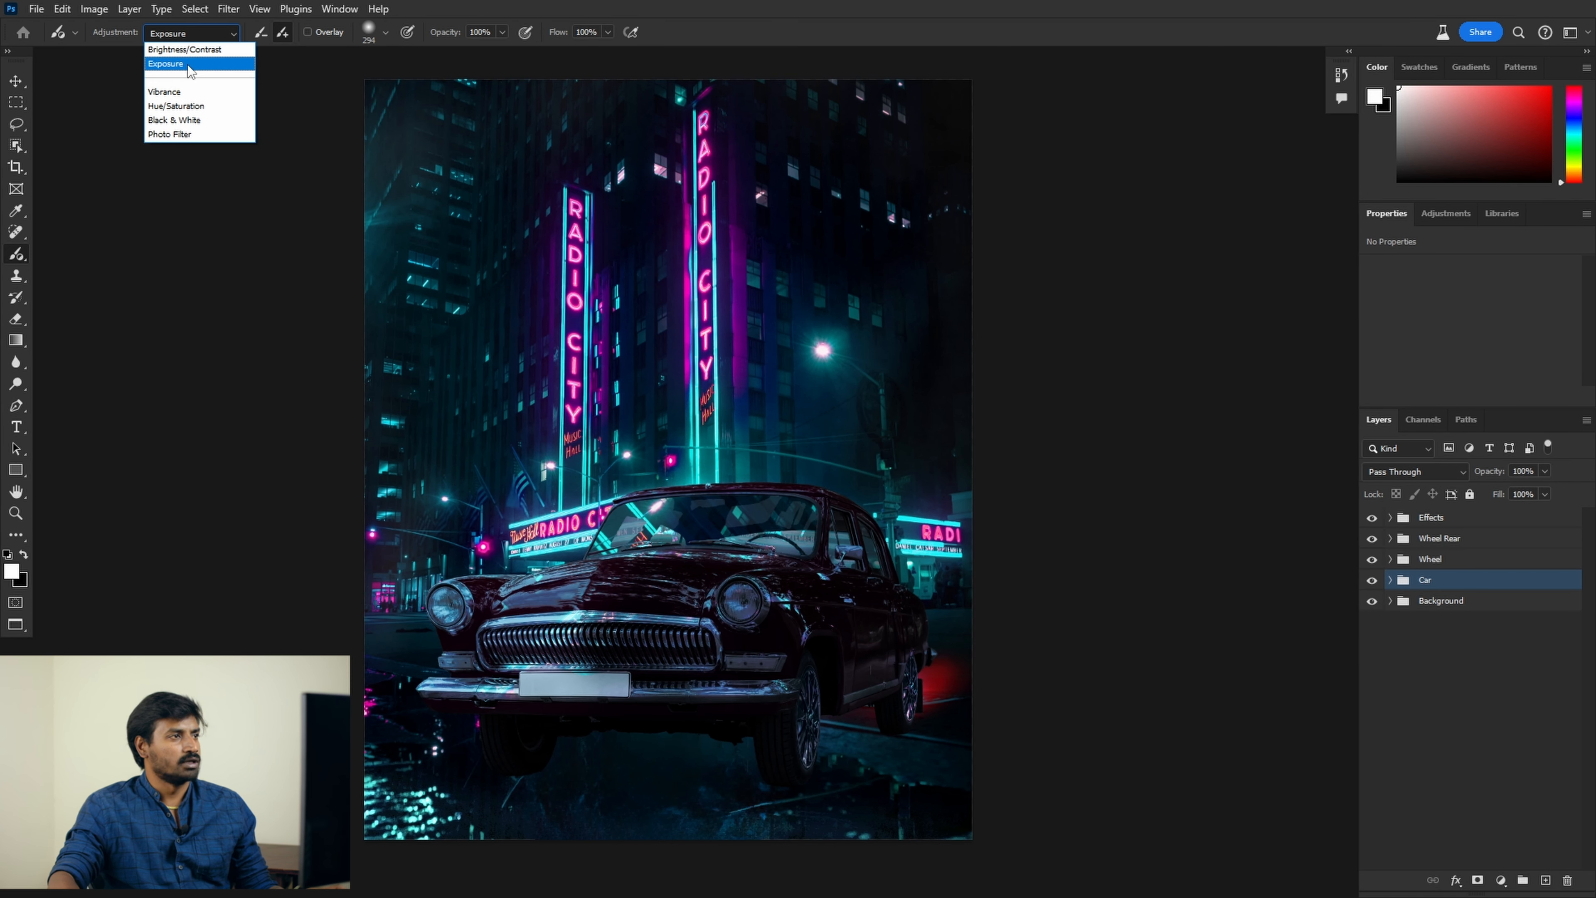
{"action": "left_click", "coordinate": [190, 66]}
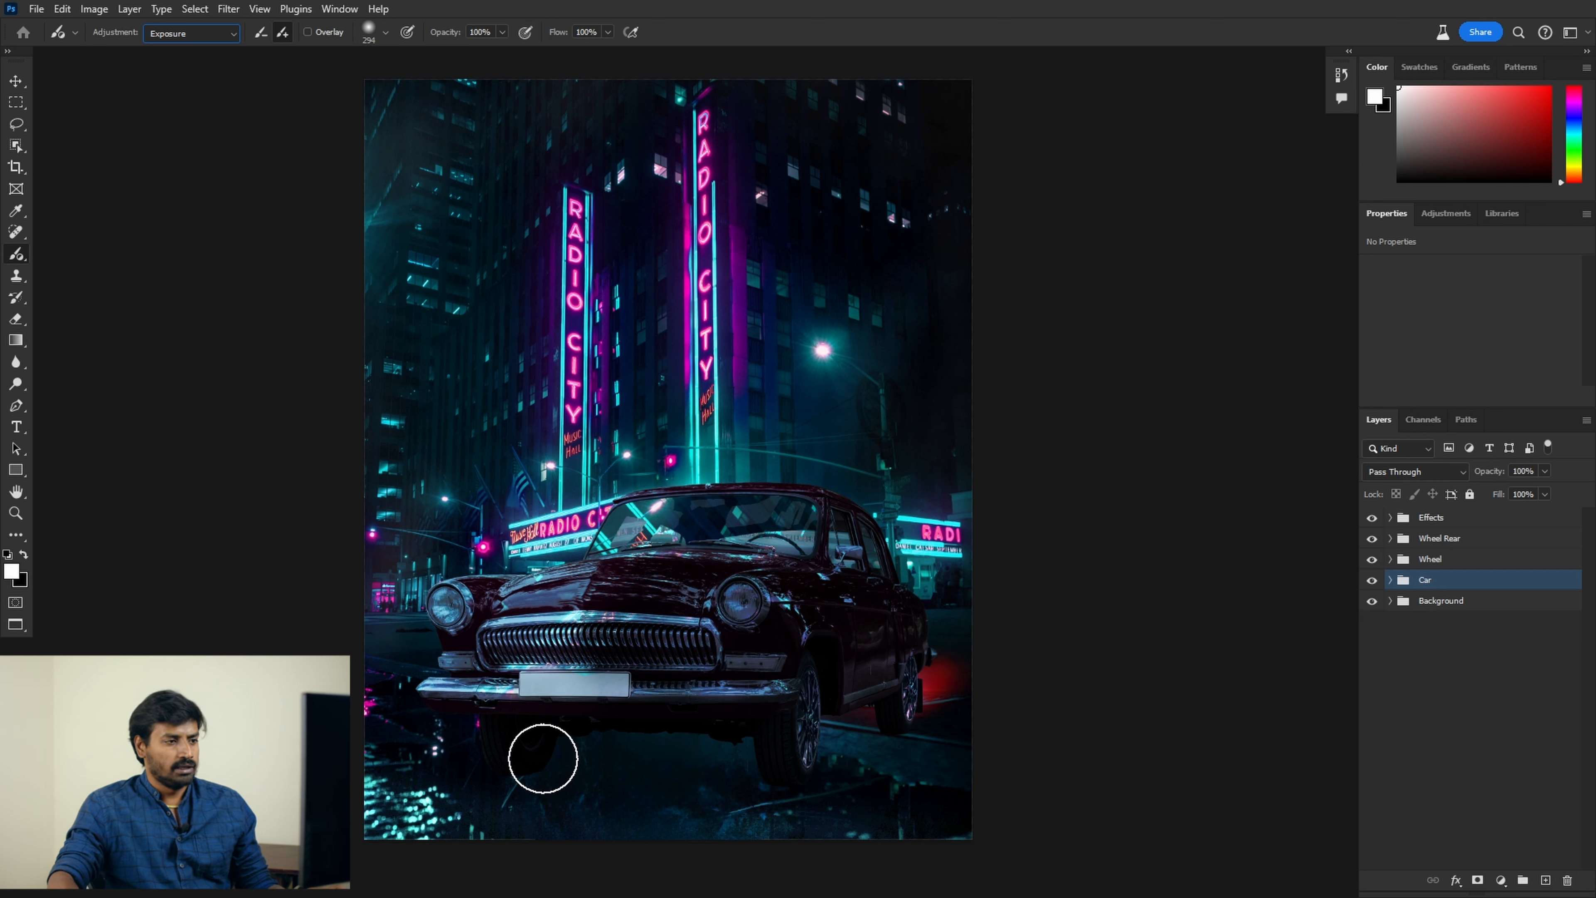
Step: Paint a trial Exposure stroke on the street under the car, then remove it
{"action": "left_click_drag", "start_coordinate": [543, 757], "coordinate": [702, 759]}
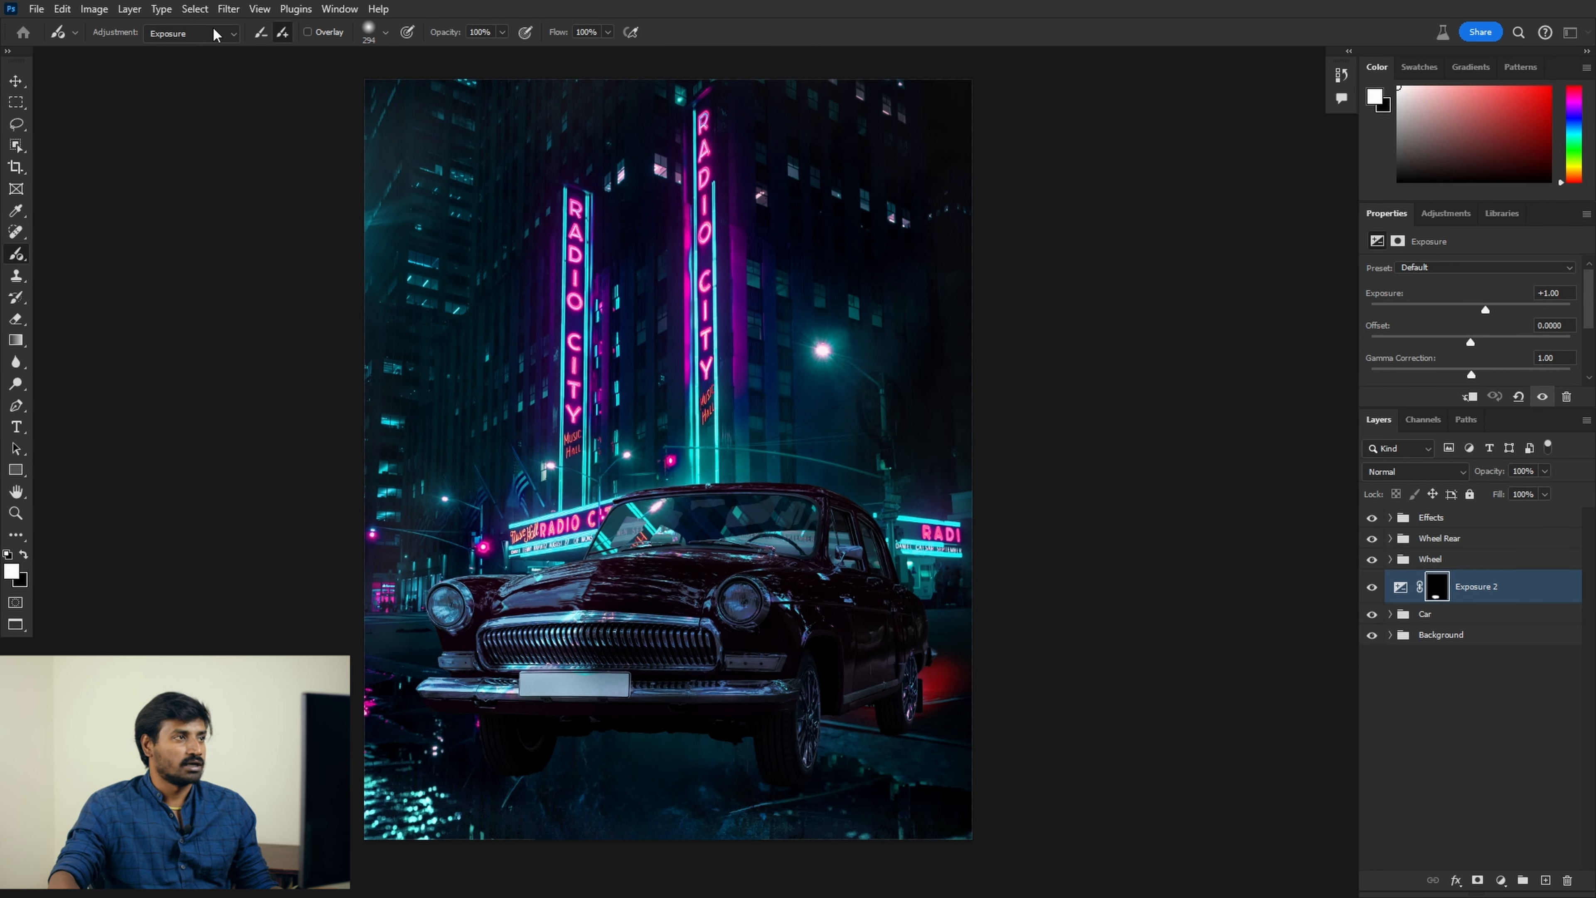
{"action": "left_click", "coordinate": [214, 33]}
{"action": "left_click", "coordinate": [696, 13]}
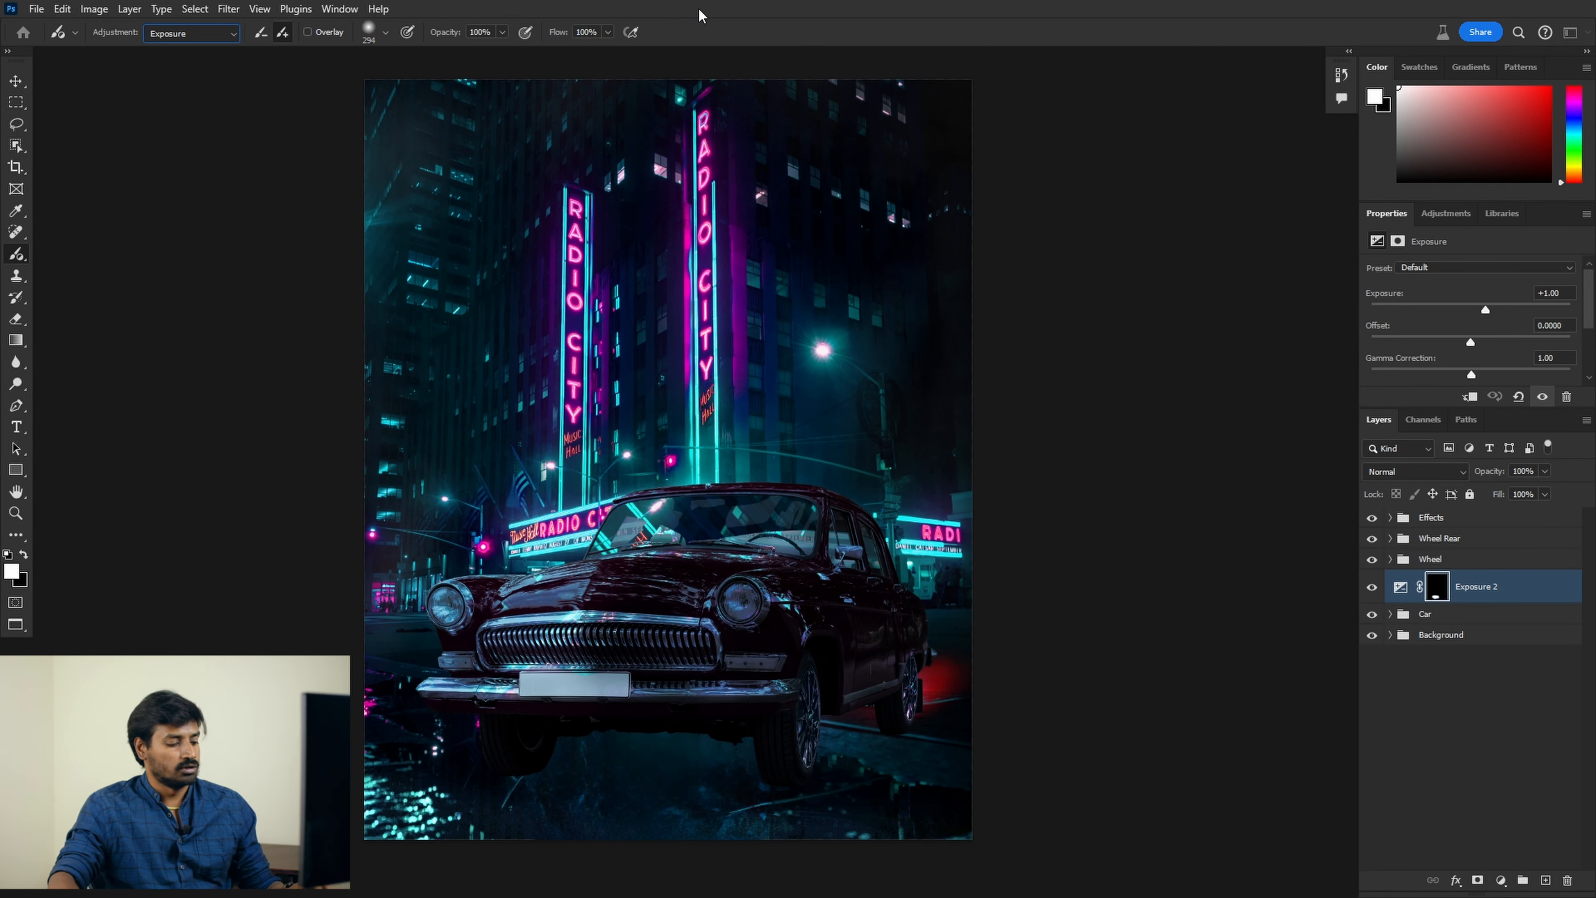
{"action": "key", "text": "Delete"}
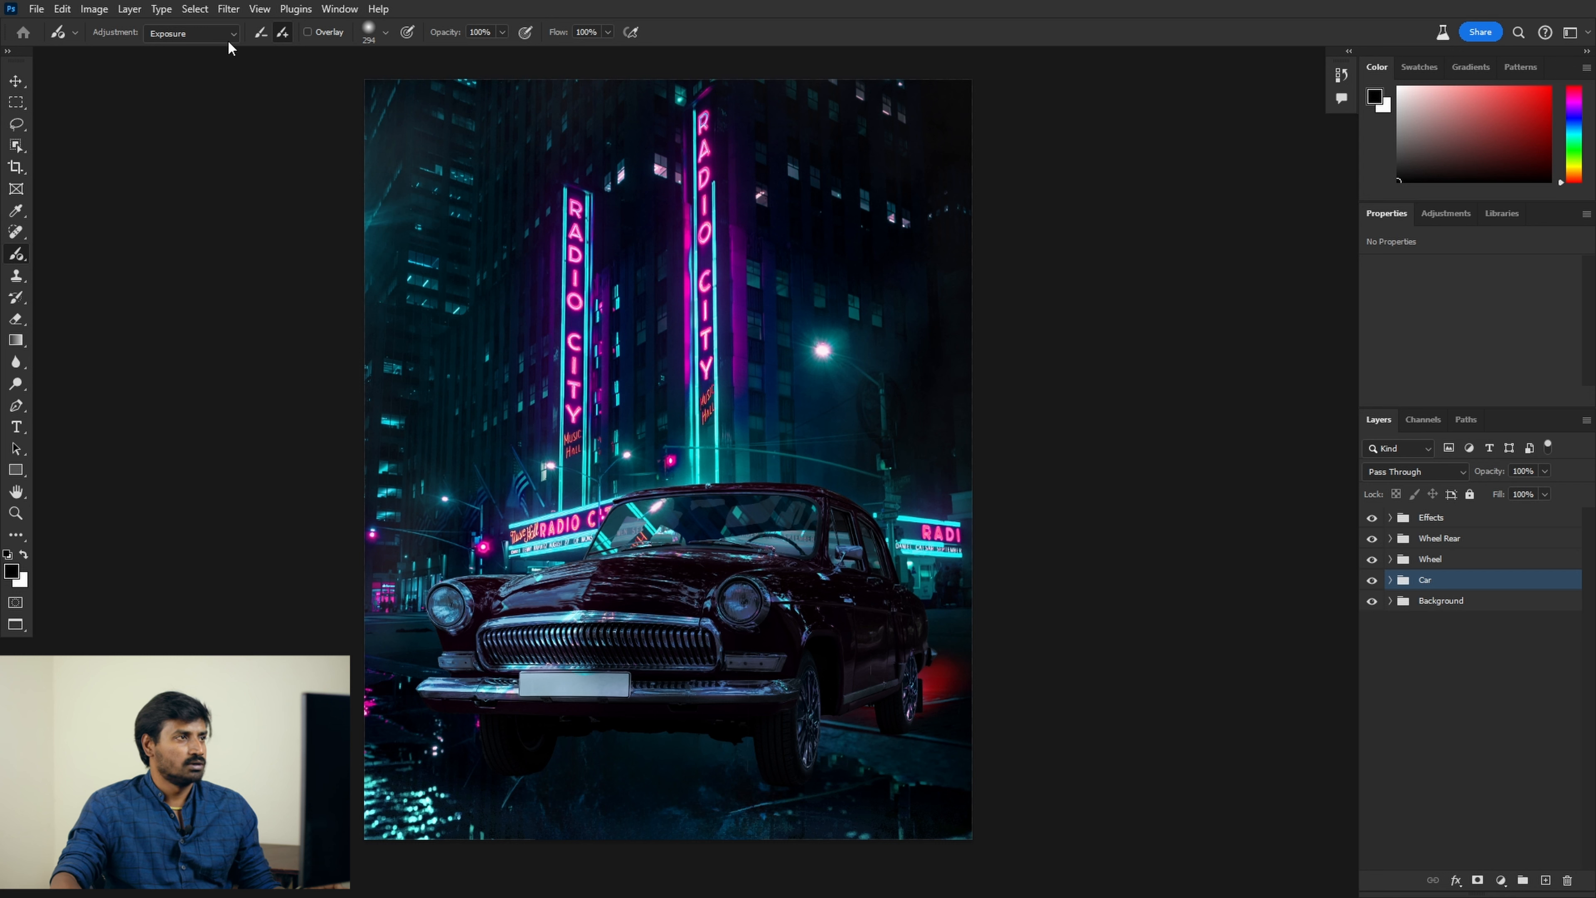
Step: Paint an Exposure area under the front bumper, extending it to the right wheel
{"action": "left_click", "coordinate": [187, 38]}
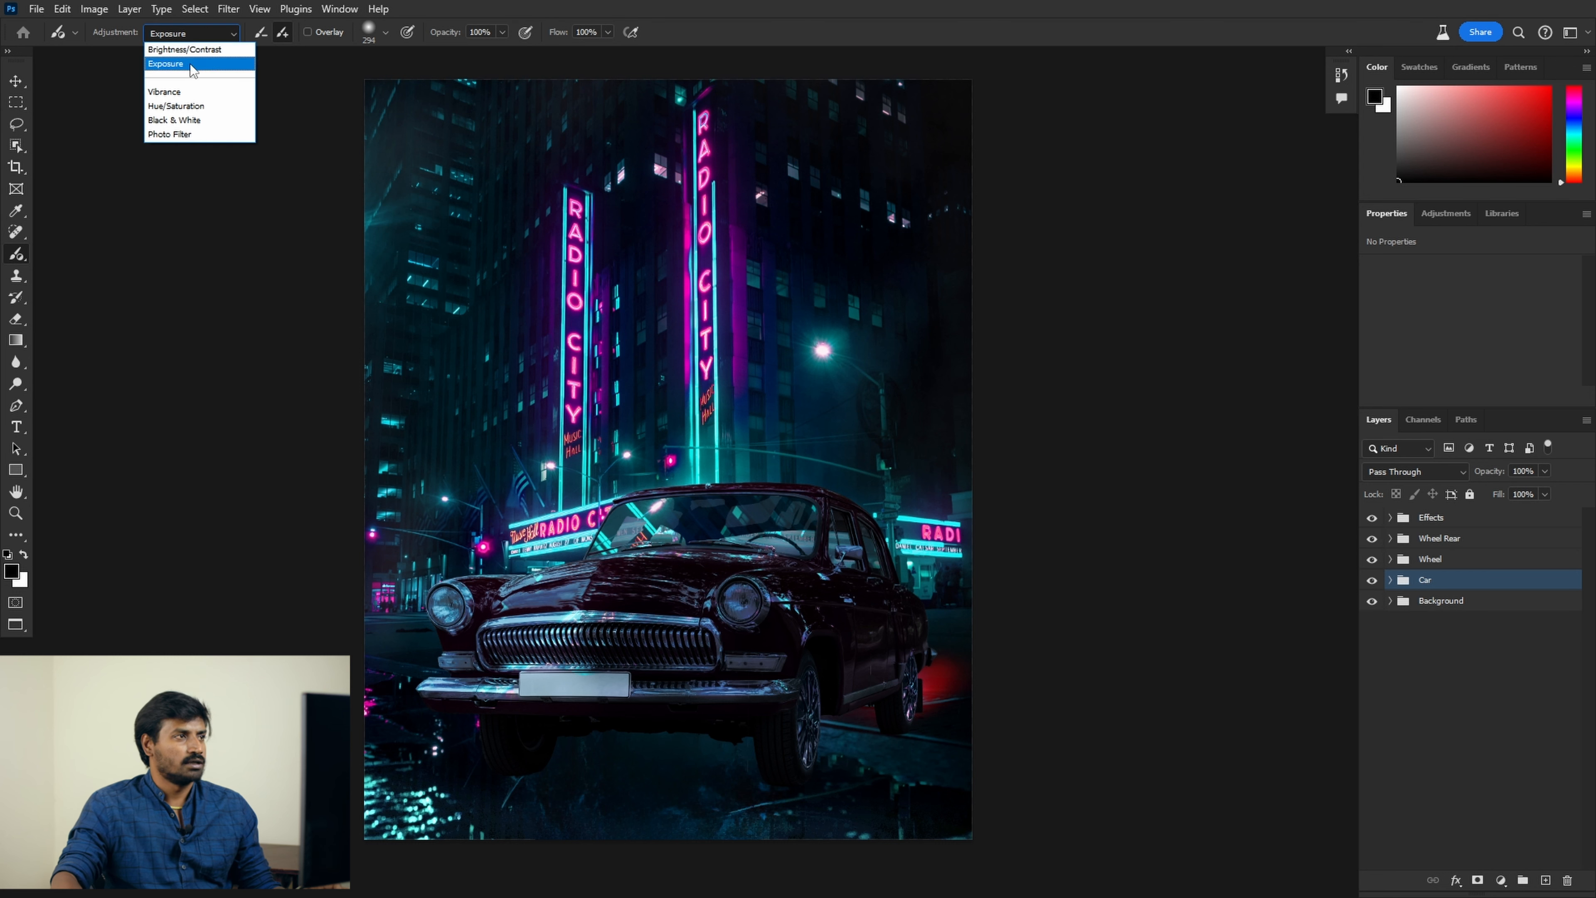
{"action": "left_click", "coordinate": [189, 56]}
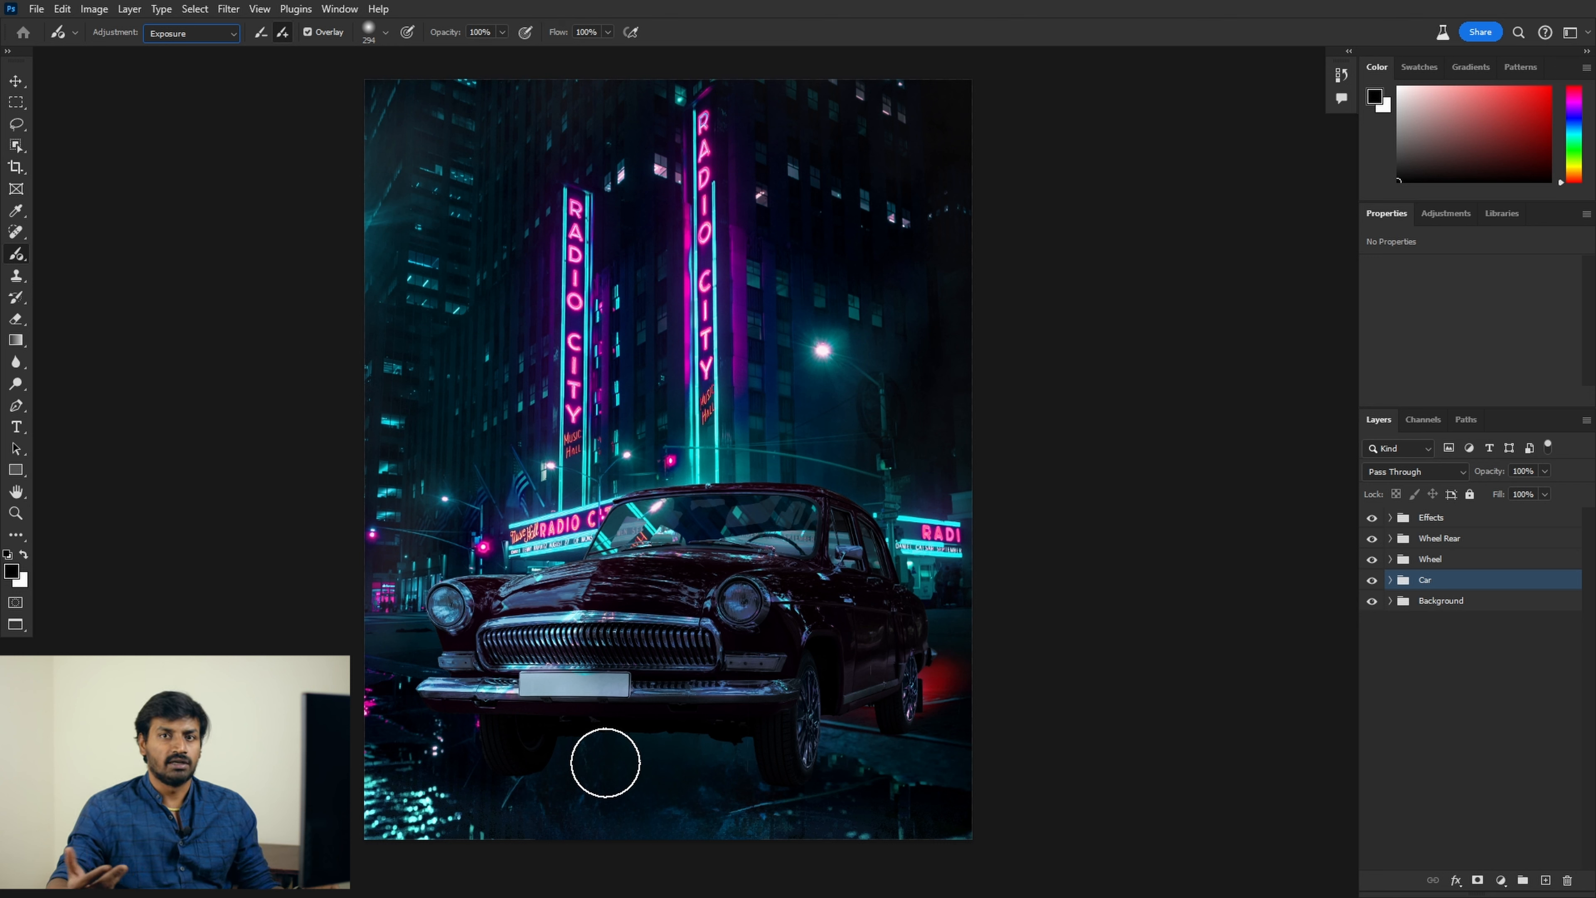
{"action": "left_click_drag", "start_coordinate": [502, 760], "coordinate": [594, 747]}
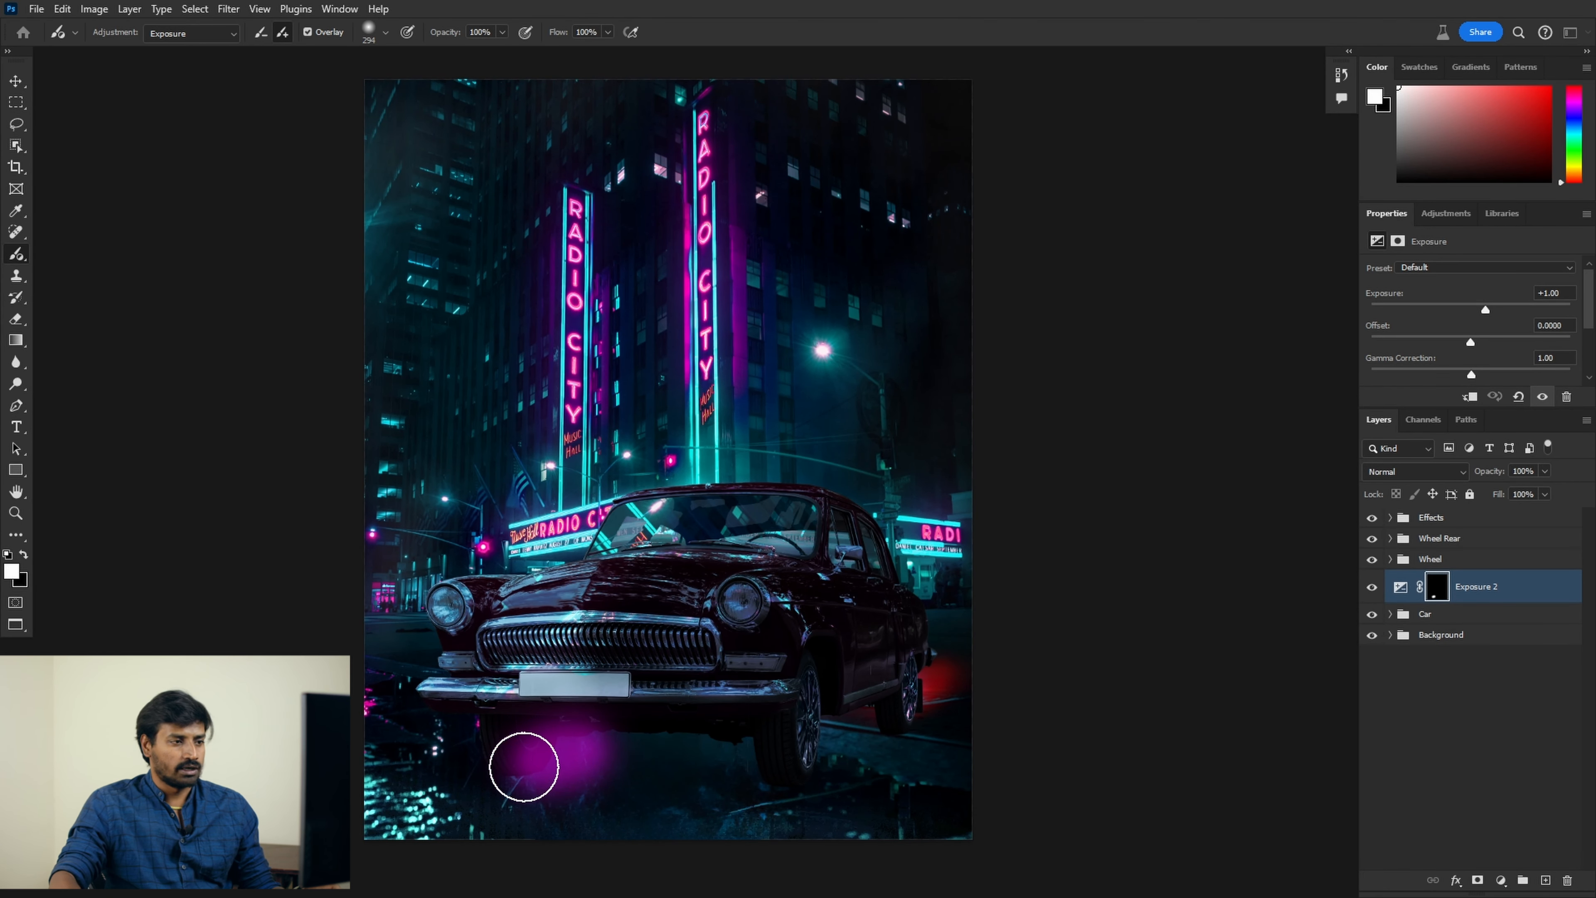
{"action": "mouse_move", "coordinate": [563, 752]}
{"action": "left_mouse_down"}
{"action": "mouse_move", "coordinate": [767, 703]}
{"action": "mouse_move", "coordinate": [752, 717]}
{"action": "mouse_move", "coordinate": [798, 731]}
{"action": "mouse_move", "coordinate": [864, 715]}
{"action": "mouse_move", "coordinate": [613, 774]}
{"action": "mouse_move", "coordinate": [812, 759]}
{"action": "mouse_move", "coordinate": [780, 762]}
{"action": "mouse_move", "coordinate": [898, 688]}
{"action": "mouse_move", "coordinate": [624, 781]}
{"action": "left_mouse_up"}
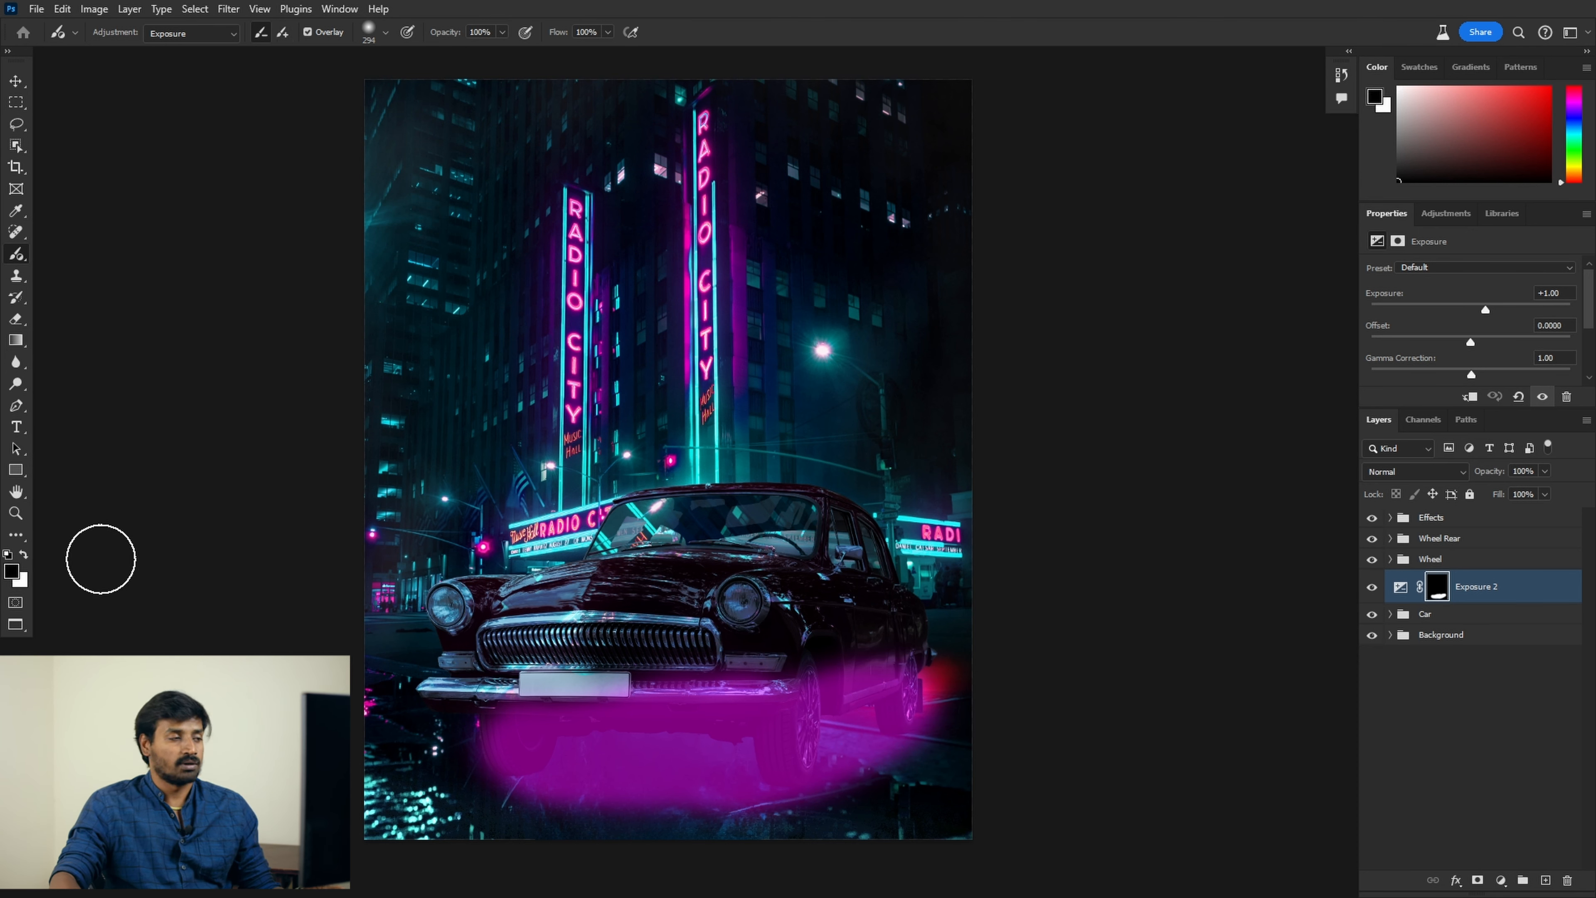
Step: Trim the painted area's lower edge, then extend its left and lower edge
{"action": "key", "text": "x"}
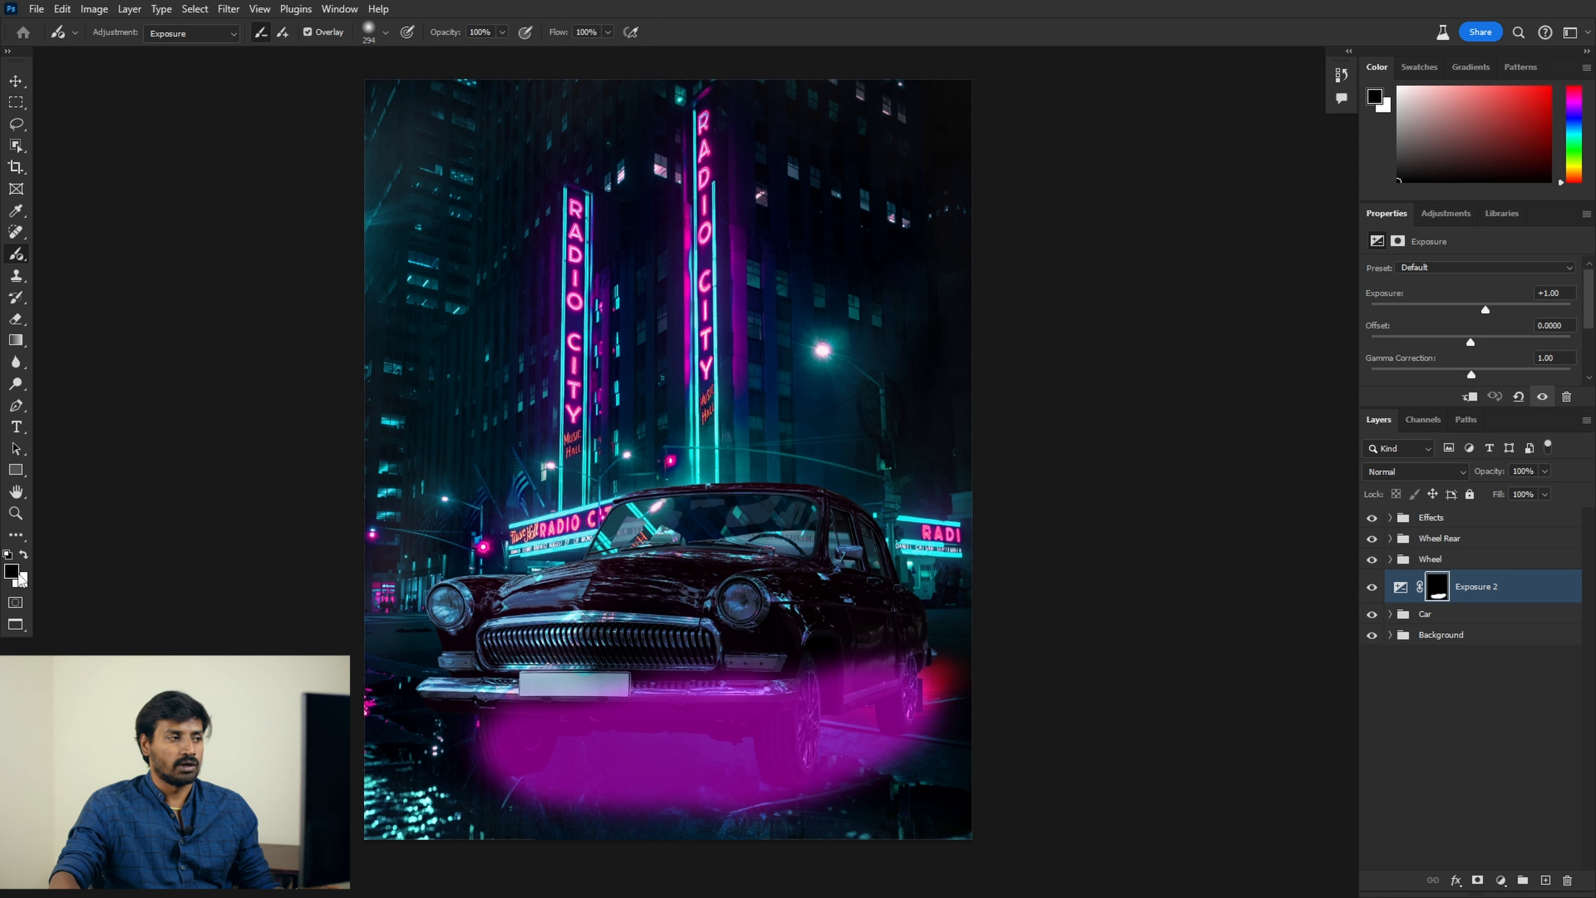
{"action": "left_click_drag", "start_coordinate": [449, 837], "coordinate": [846, 836]}
{"action": "key", "text": "x"}
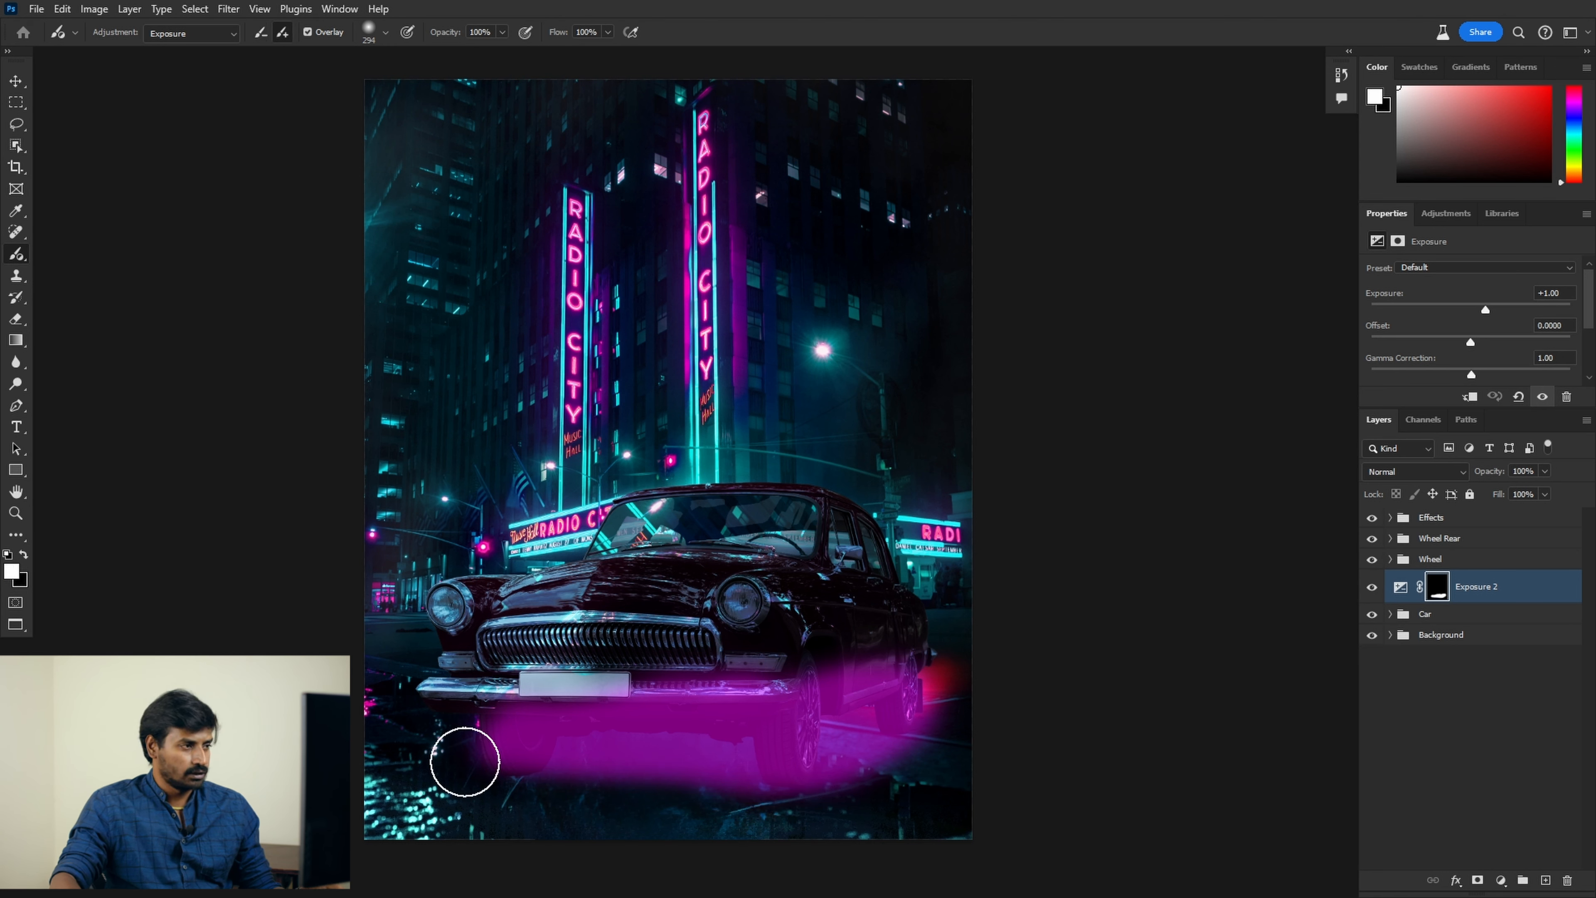
{"action": "left_click_drag", "start_coordinate": [518, 737], "coordinate": [690, 764]}
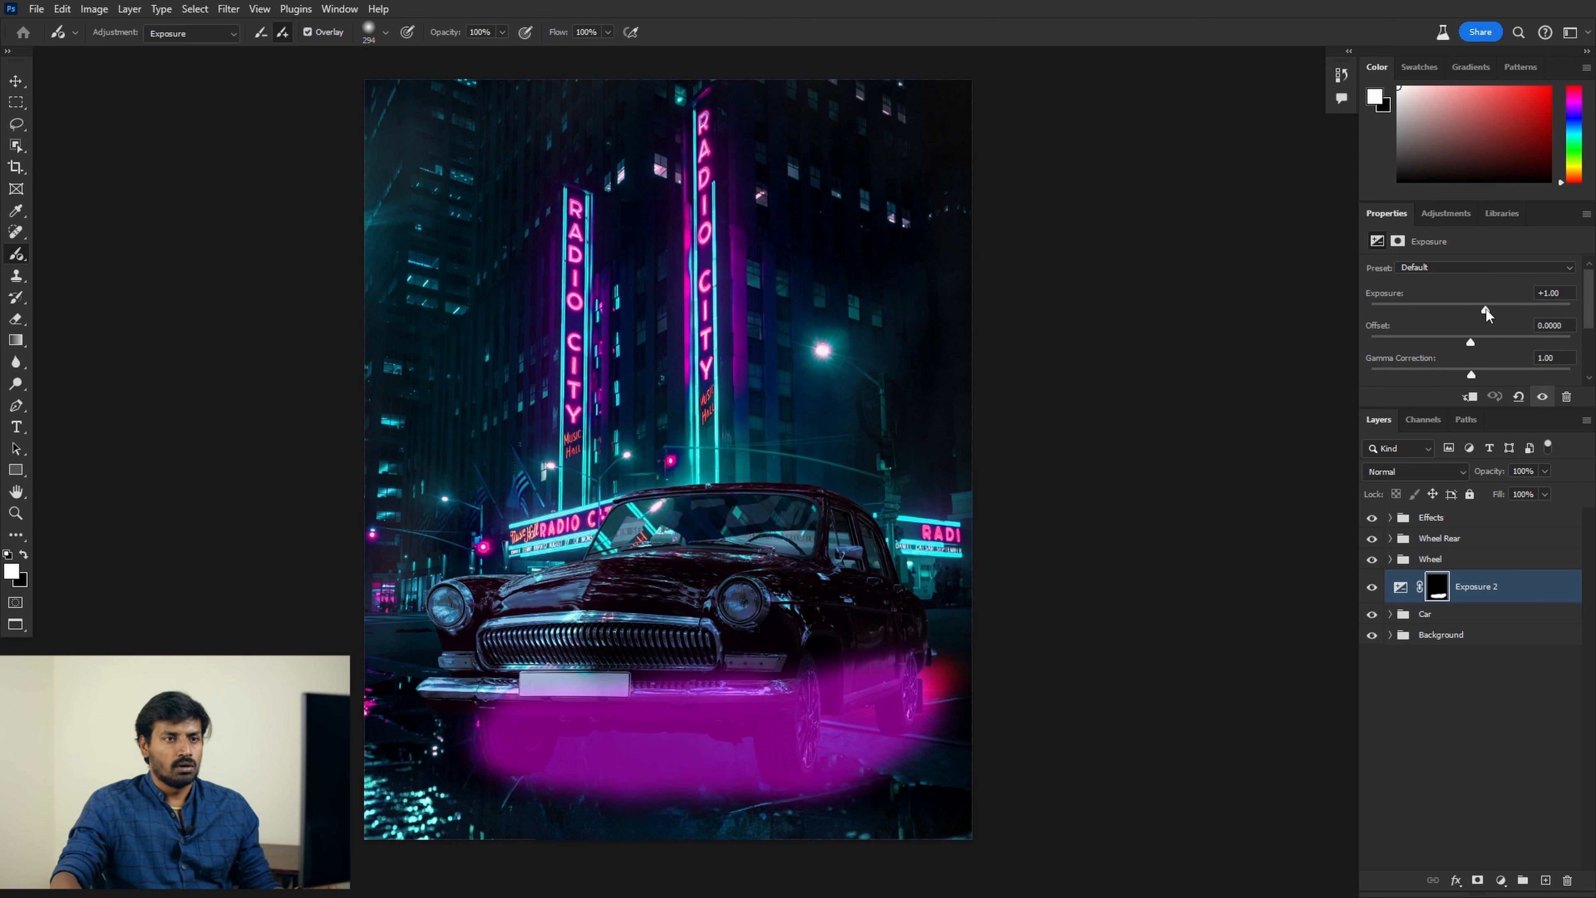
Step: Darken the painted area sharply, hide its overlay, and move Exposure 2 below the Car layer
{"action": "left_click_drag", "start_coordinate": [1486, 309], "coordinate": [1485, 311]}
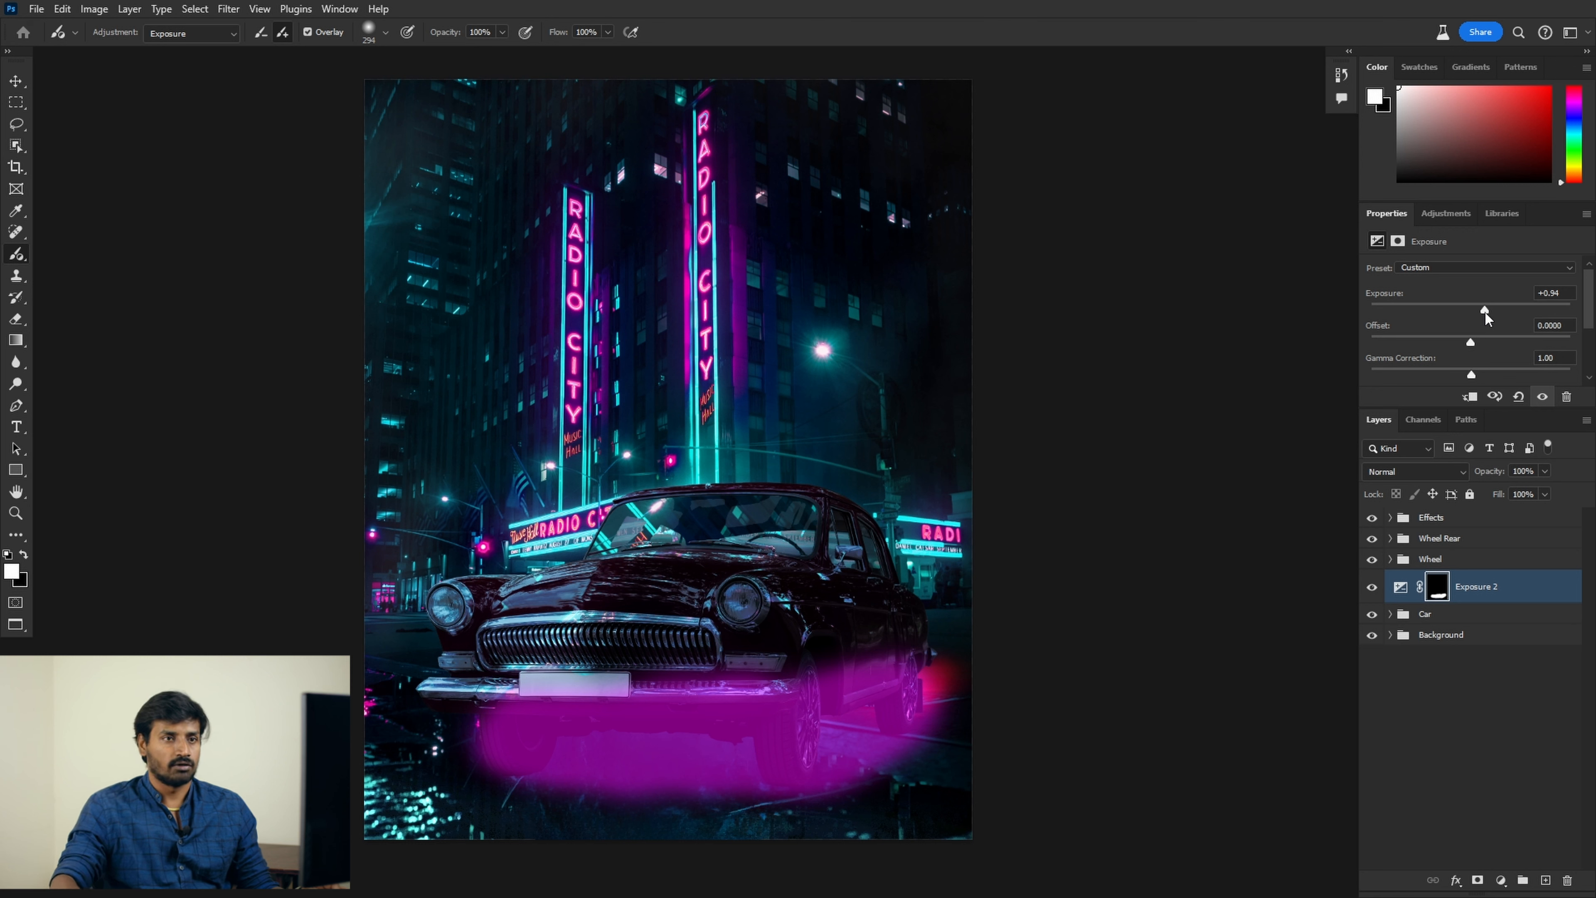
{"action": "left_click_drag", "start_coordinate": [1485, 312], "coordinate": [1389, 310]}
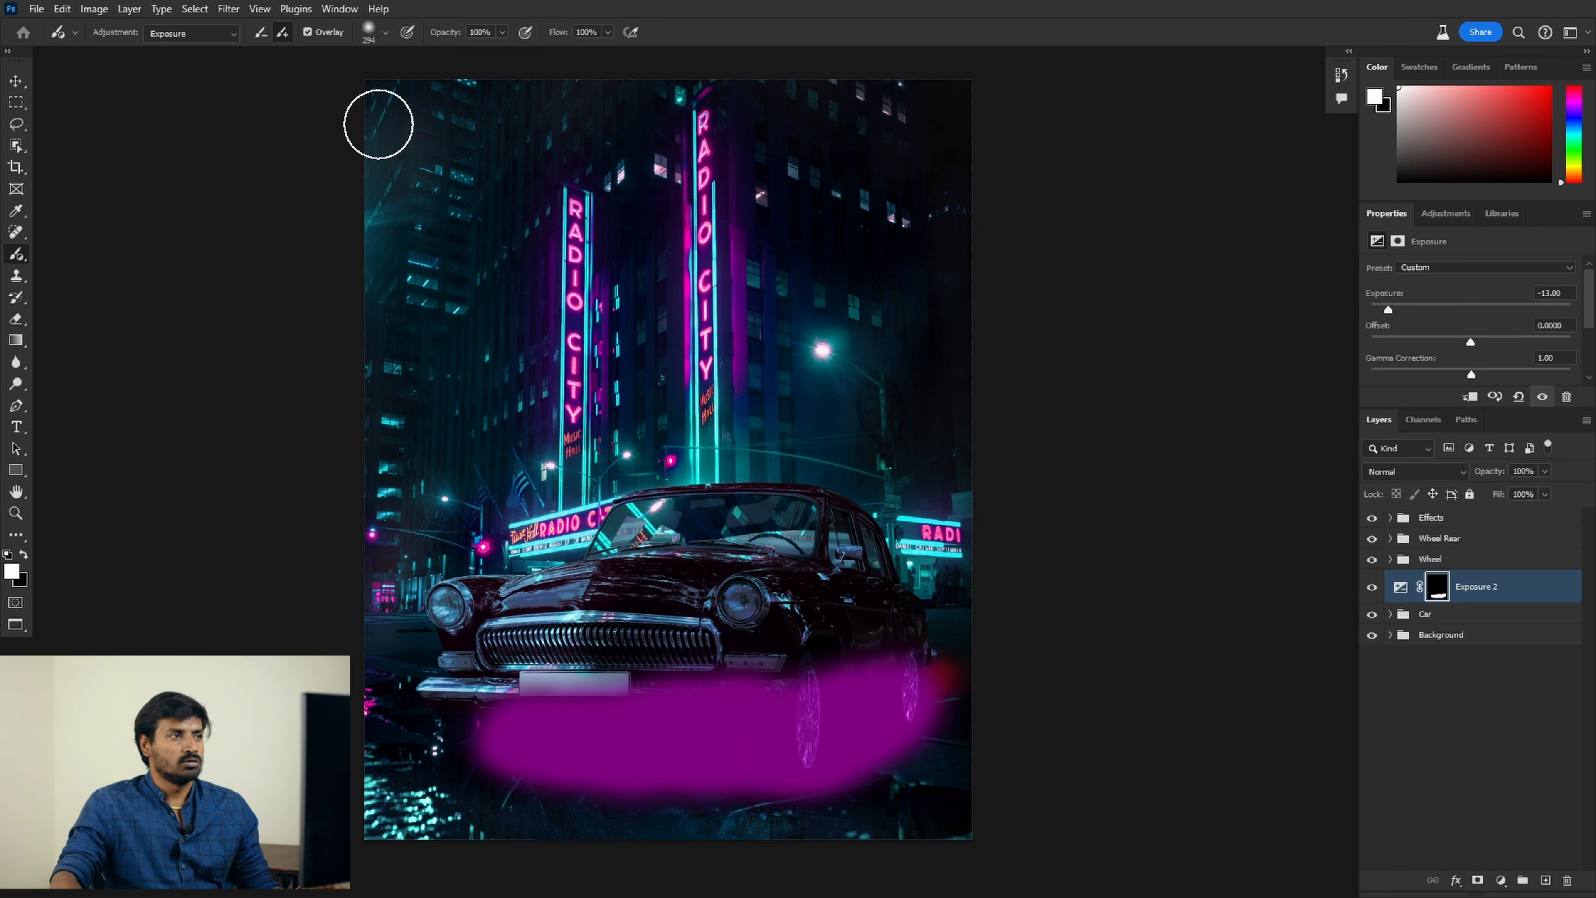
{"action": "left_click", "coordinate": [307, 32]}
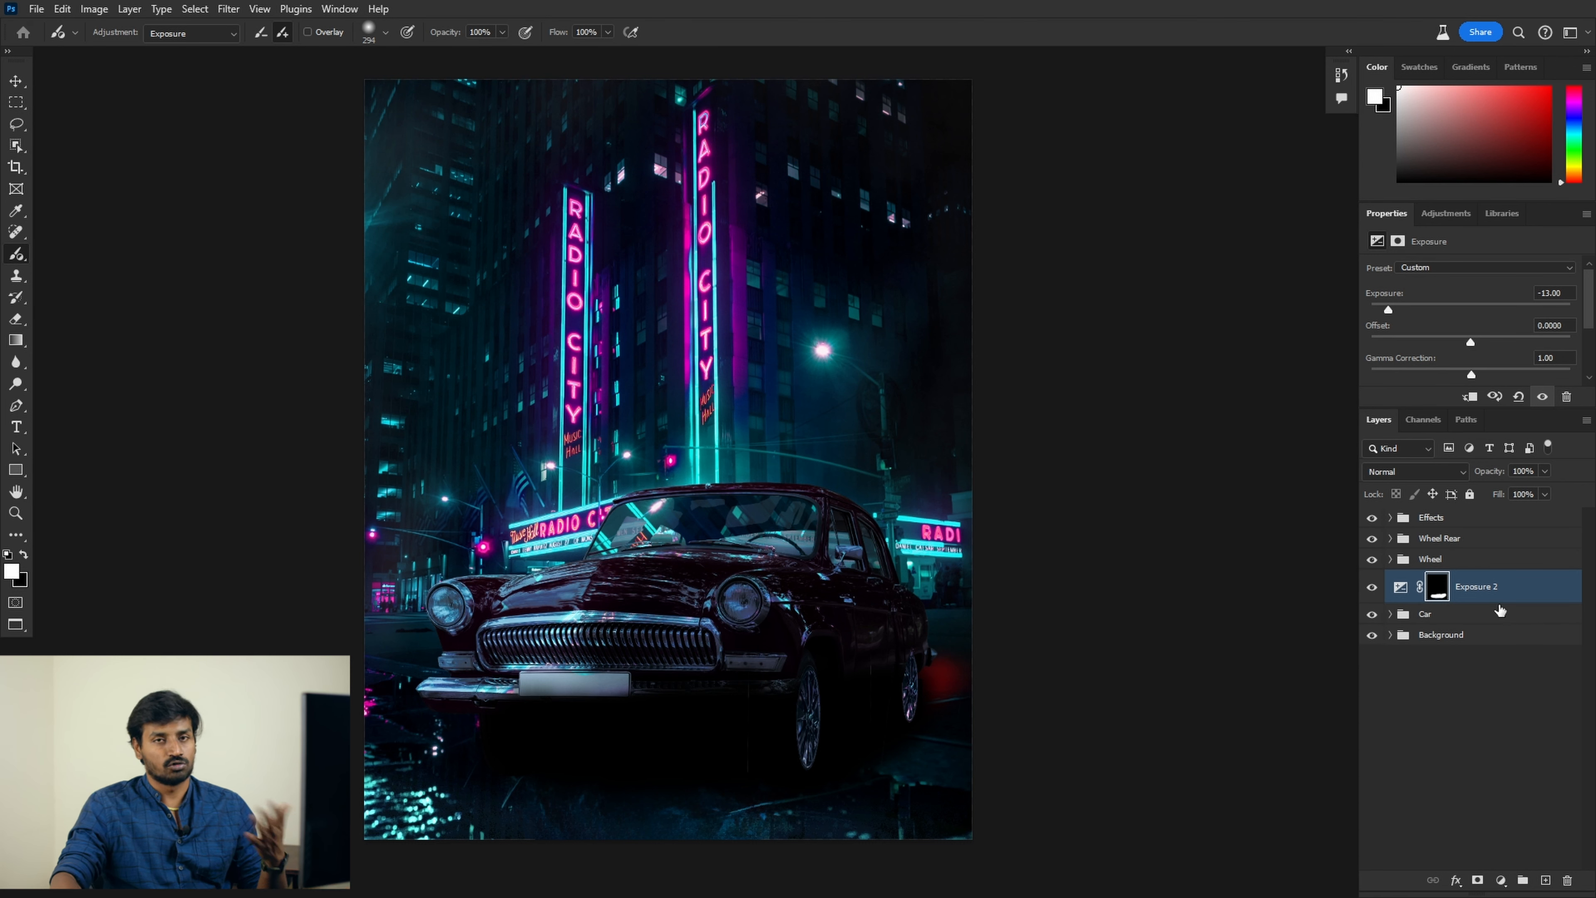
{"action": "left_click_drag", "start_coordinate": [1518, 590], "coordinate": [1510, 630]}
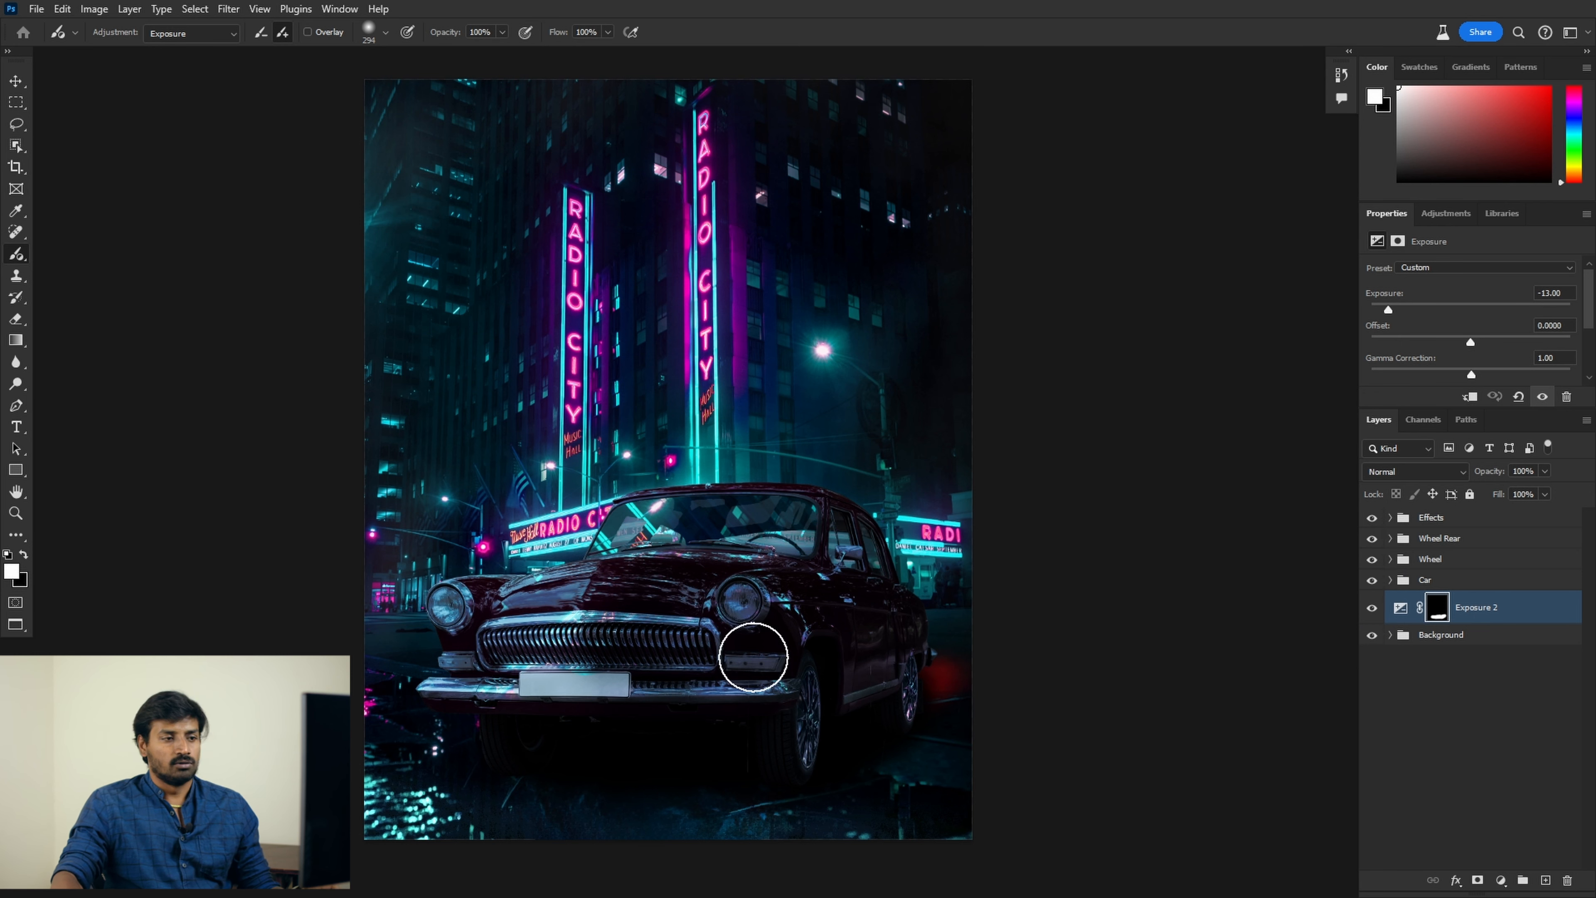
{"action": "scroll", "coordinate": [837, 605], "scroll_direction": "down", "scroll_amount": 1}
{"action": "scroll", "coordinate": [837, 605], "scroll_direction": "up", "scroll_amount": 1}
{"action": "scroll", "coordinate": [694, 422], "scroll_direction": "up", "scroll_amount": 1}
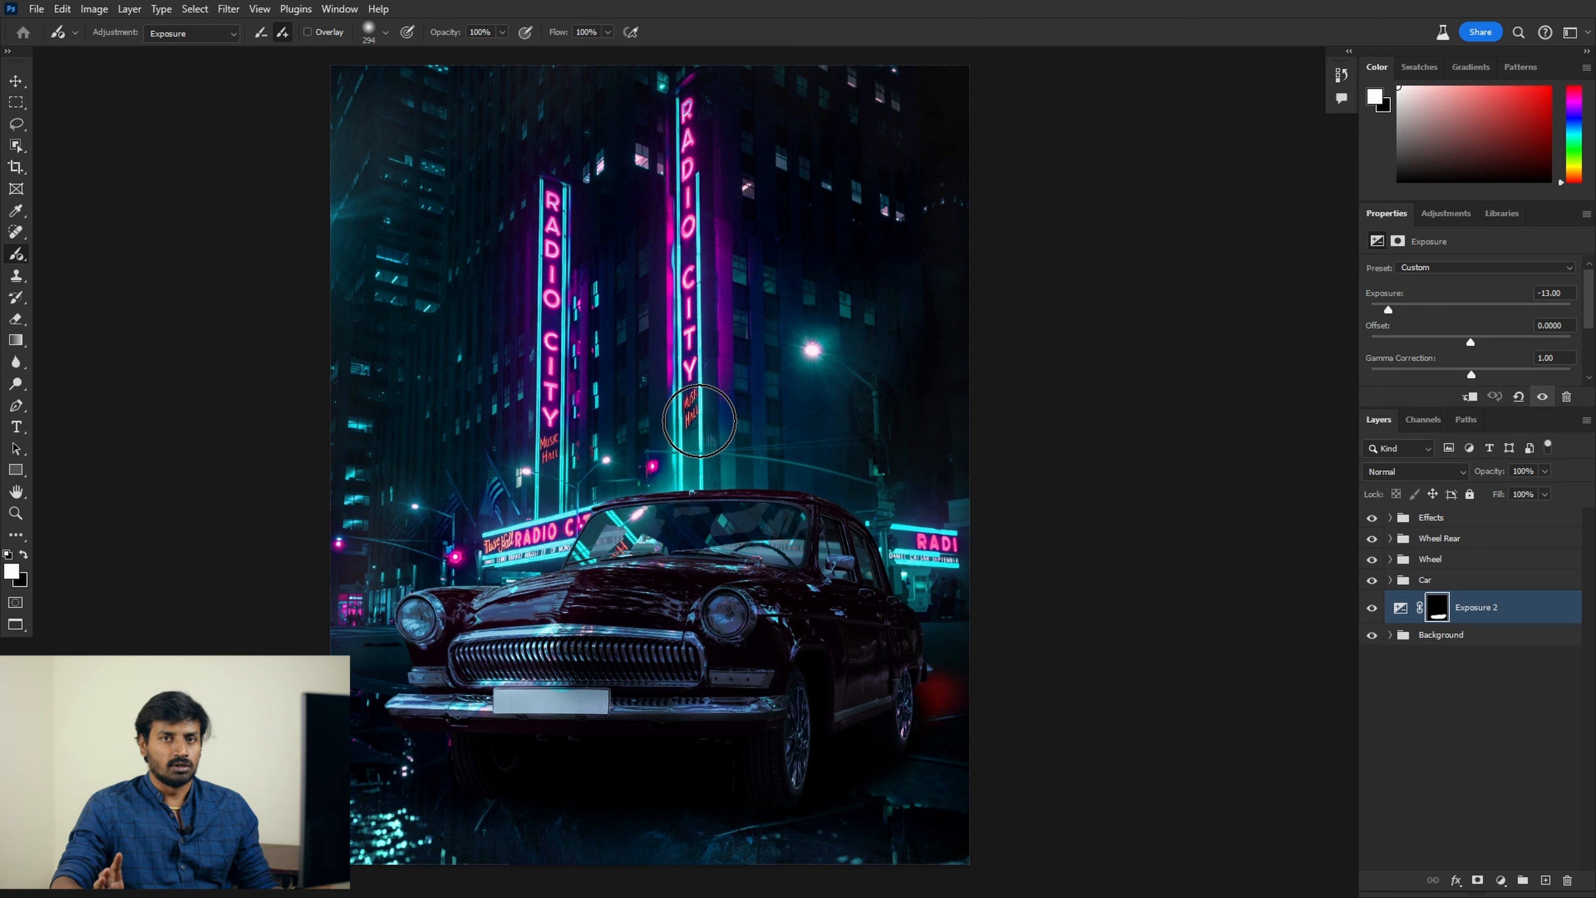
Step: Shrink the brush to 144, switch to the plain Brush, and delete the Exposure 2 layer
{"action": "key", "text": "bracketleft"}
{"action": "key", "text": "bracketleft"}
{"action": "key", "text": "bracketleft"}
{"action": "key", "text": "bracketleft"}
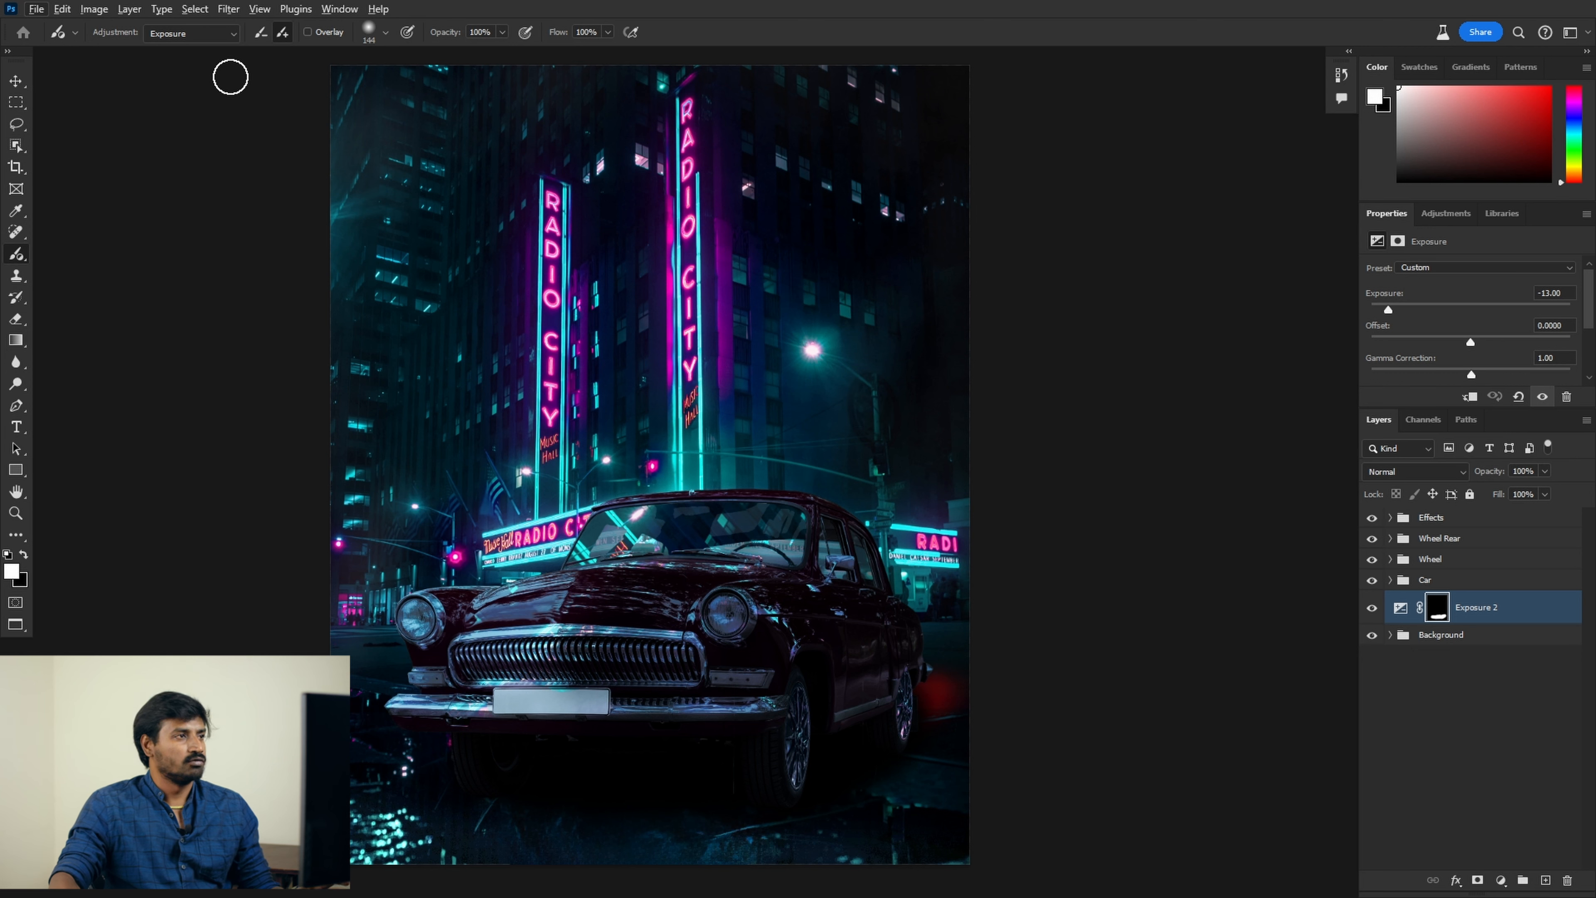
{"action": "key", "text": "v"}
{"action": "key", "text": "Escape"}
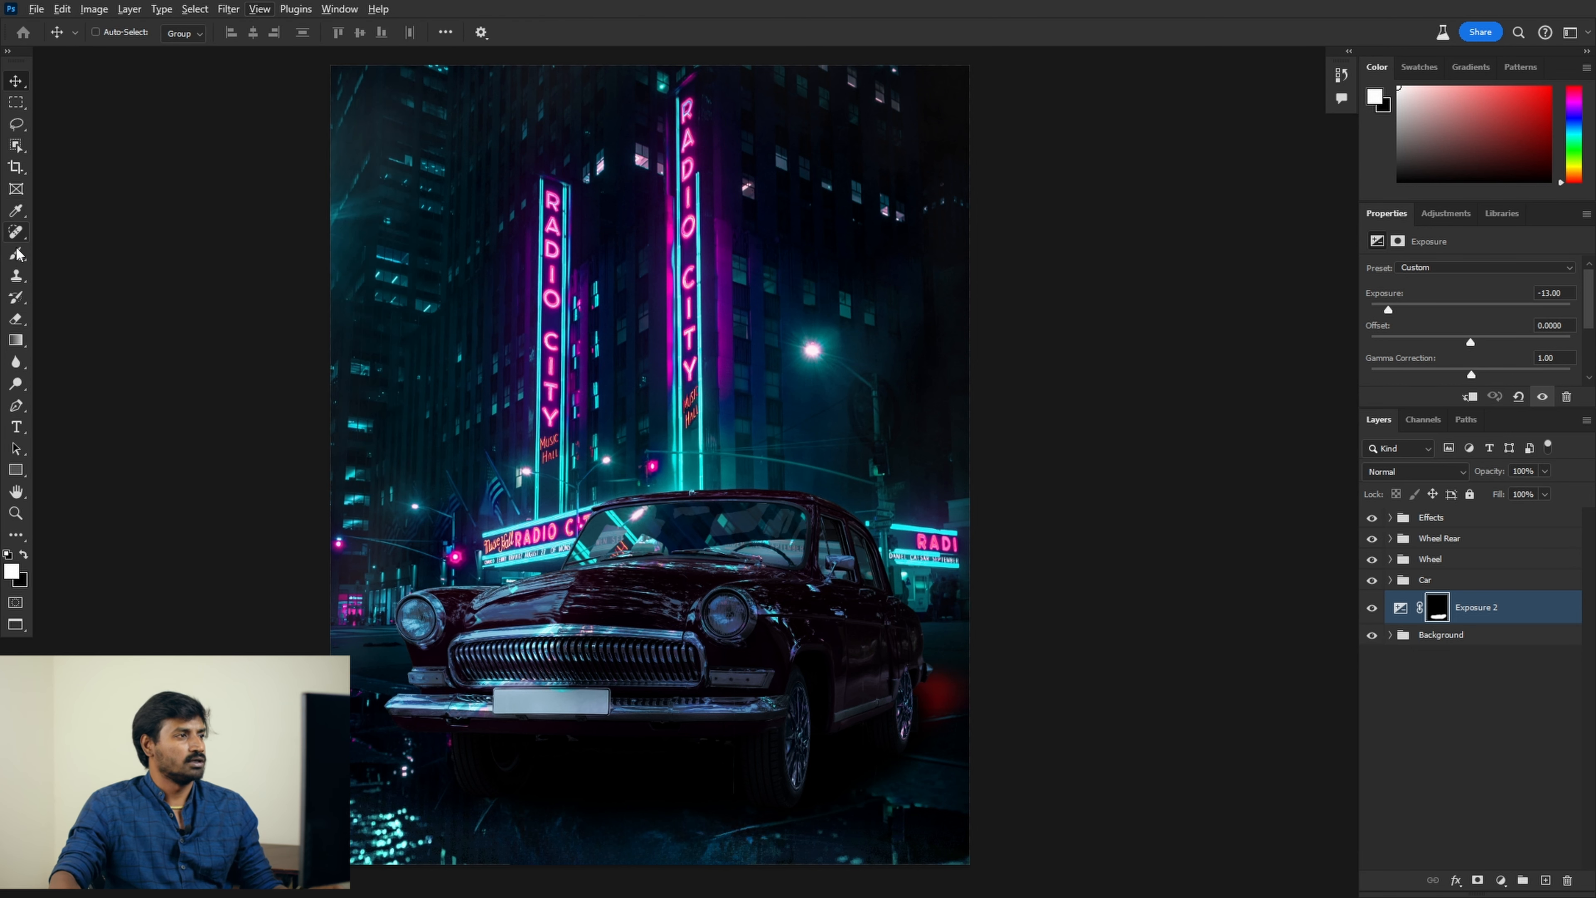
{"action": "right_click", "coordinate": [16, 253]}
{"action": "left_click", "coordinate": [69, 259]}
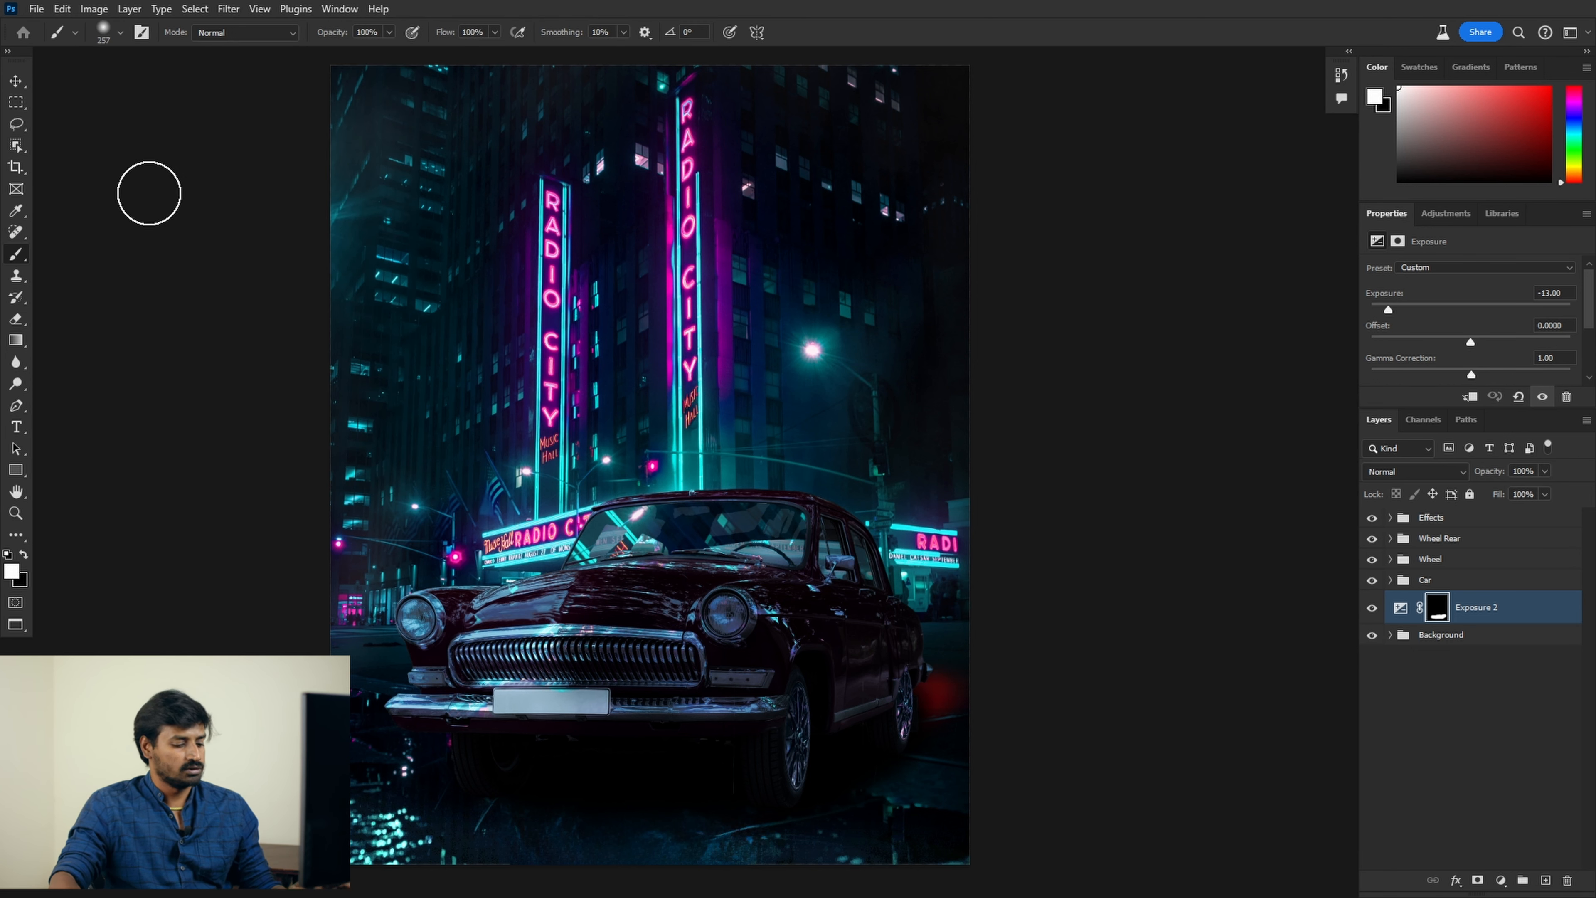
{"action": "mouse_move", "coordinate": [1510, 612]}
{"action": "left_mouse_down"}
{"action": "mouse_move", "coordinate": [1458, 638]}
{"action": "mouse_move", "coordinate": [1585, 884]}
{"action": "mouse_move", "coordinate": [1569, 882]}
{"action": "left_mouse_up"}
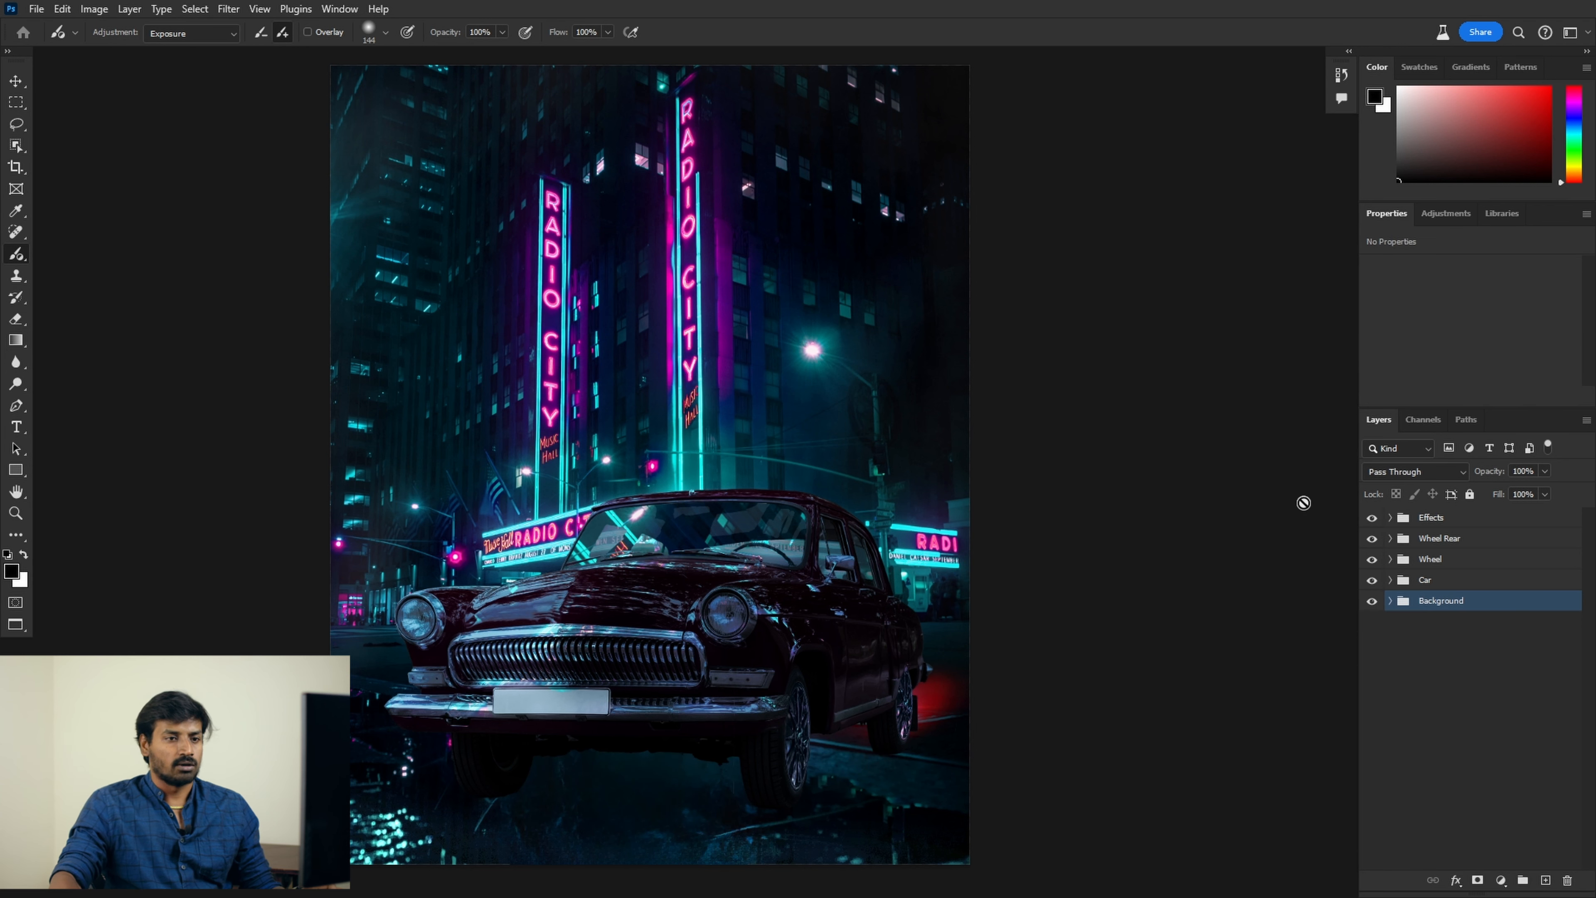
Step: Add an Exposure adjustment layer at about -2.78 and invert its mask
{"action": "left_click", "coordinate": [1509, 882]}
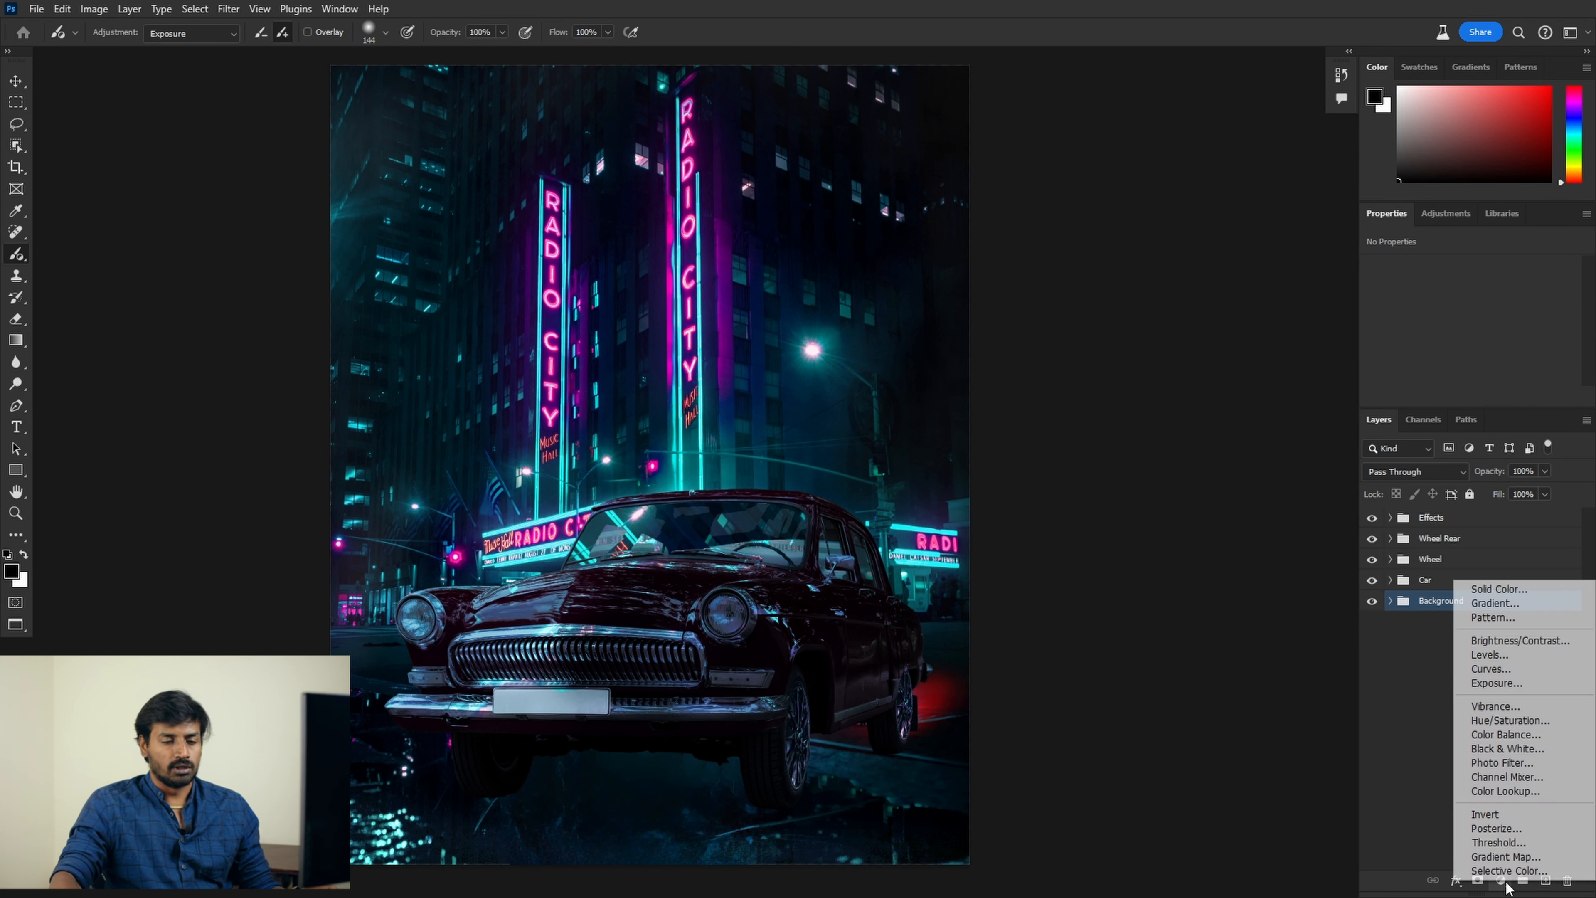
{"action": "left_click", "coordinate": [1508, 684]}
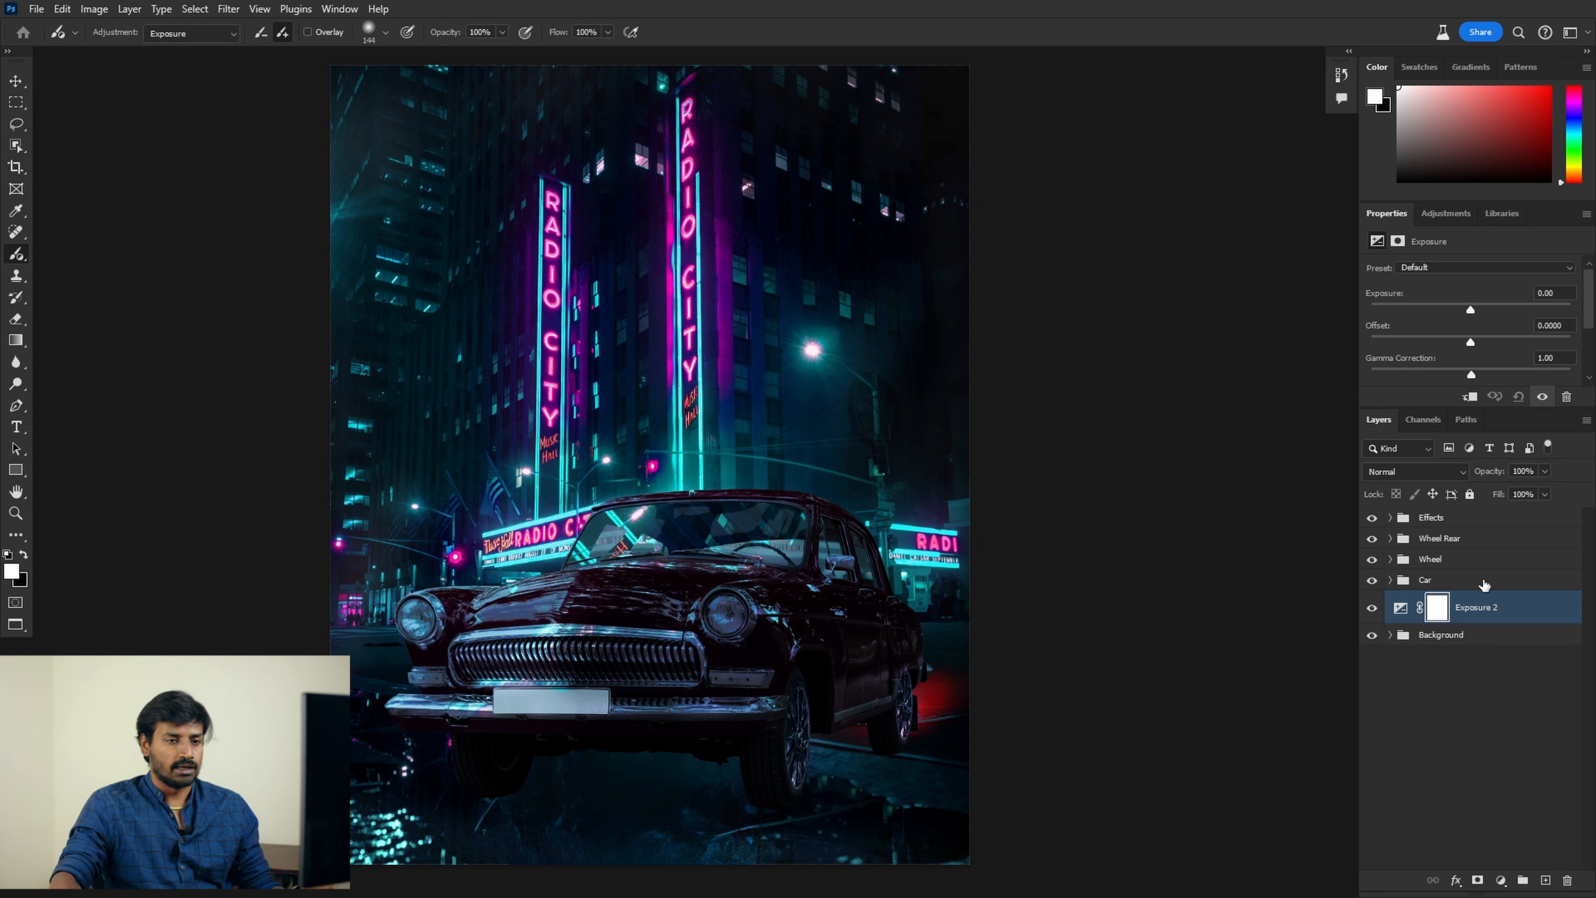
{"action": "left_click_drag", "start_coordinate": [1480, 309], "coordinate": [1429, 312]}
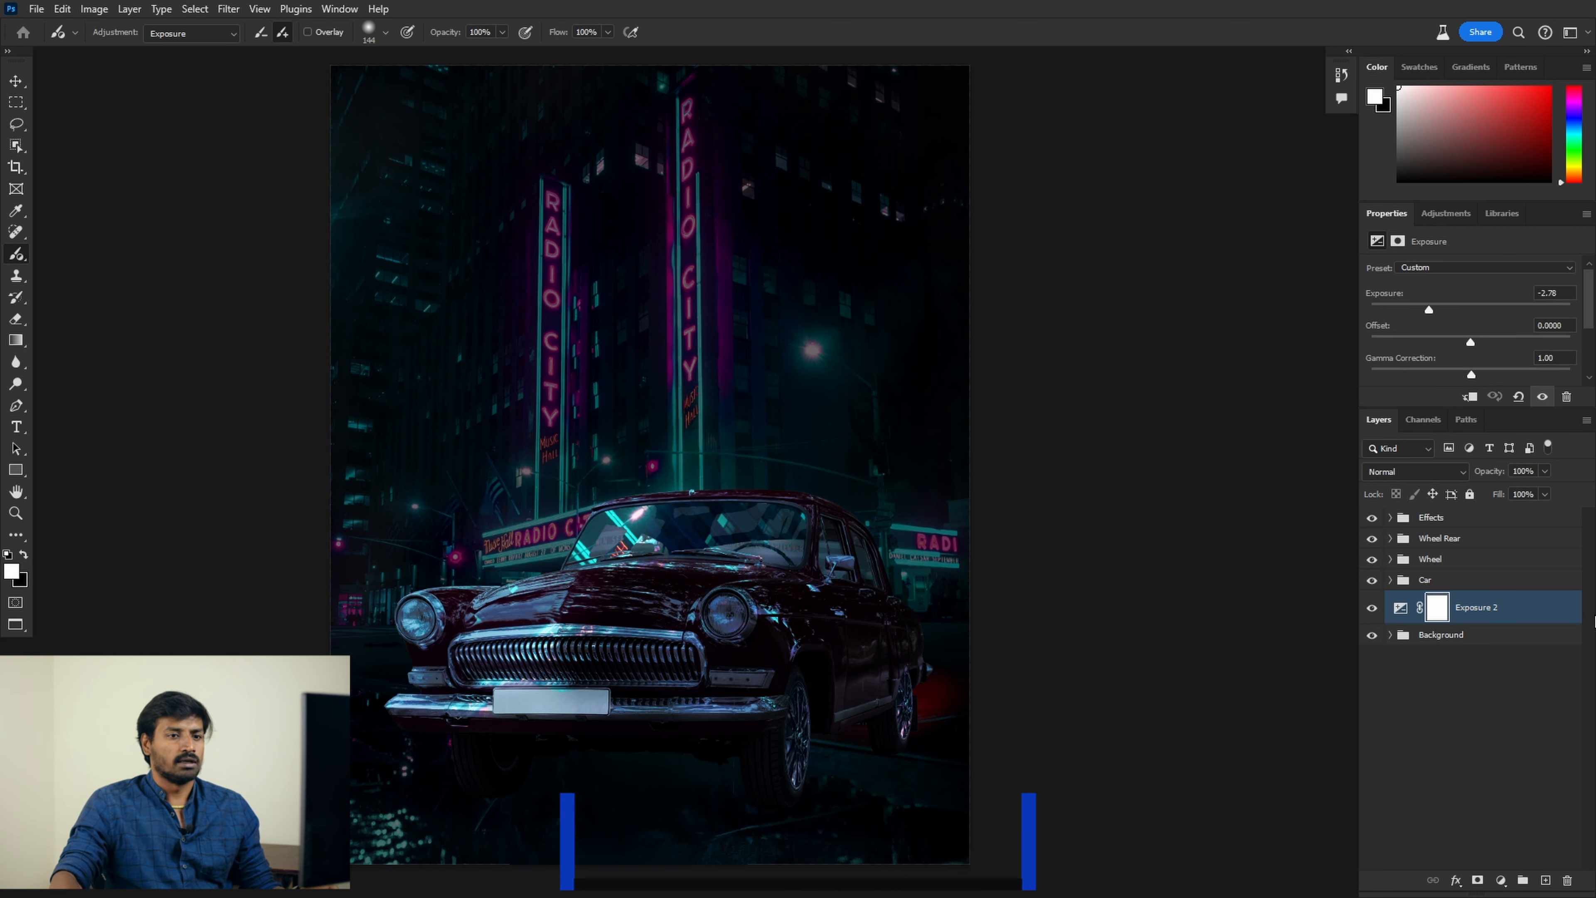
{"action": "key", "text": "ctrl+i"}
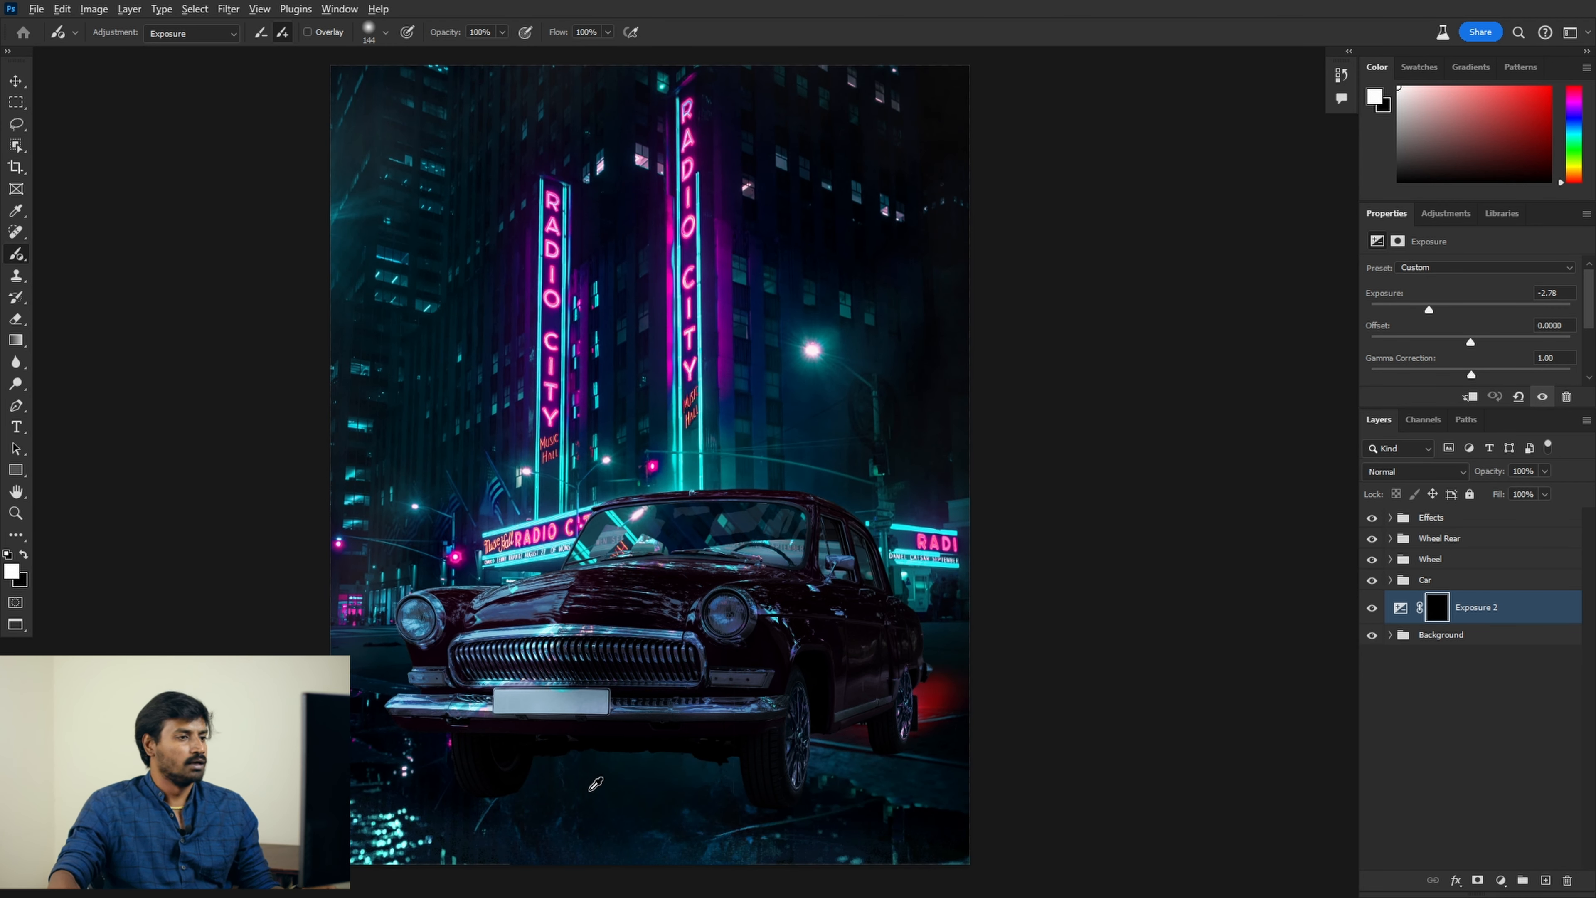
Step: Paint the darkening onto the ground under the car, then remove the Exposure 2 layer
{"action": "left_click_drag", "start_coordinate": [589, 791], "coordinate": [595, 790]}
{"action": "mouse_move", "coordinate": [500, 799]}
{"action": "left_mouse_down"}
{"action": "mouse_move", "coordinate": [546, 779]}
{"action": "mouse_move", "coordinate": [486, 797]}
{"action": "mouse_move", "coordinate": [750, 729]}
{"action": "mouse_move", "coordinate": [516, 805]}
{"action": "mouse_move", "coordinate": [820, 737]}
{"action": "mouse_move", "coordinate": [759, 784]}
{"action": "mouse_move", "coordinate": [810, 778]}
{"action": "mouse_move", "coordinate": [818, 793]}
{"action": "mouse_move", "coordinate": [603, 783]}
{"action": "mouse_move", "coordinate": [846, 786]}
{"action": "left_mouse_up"}
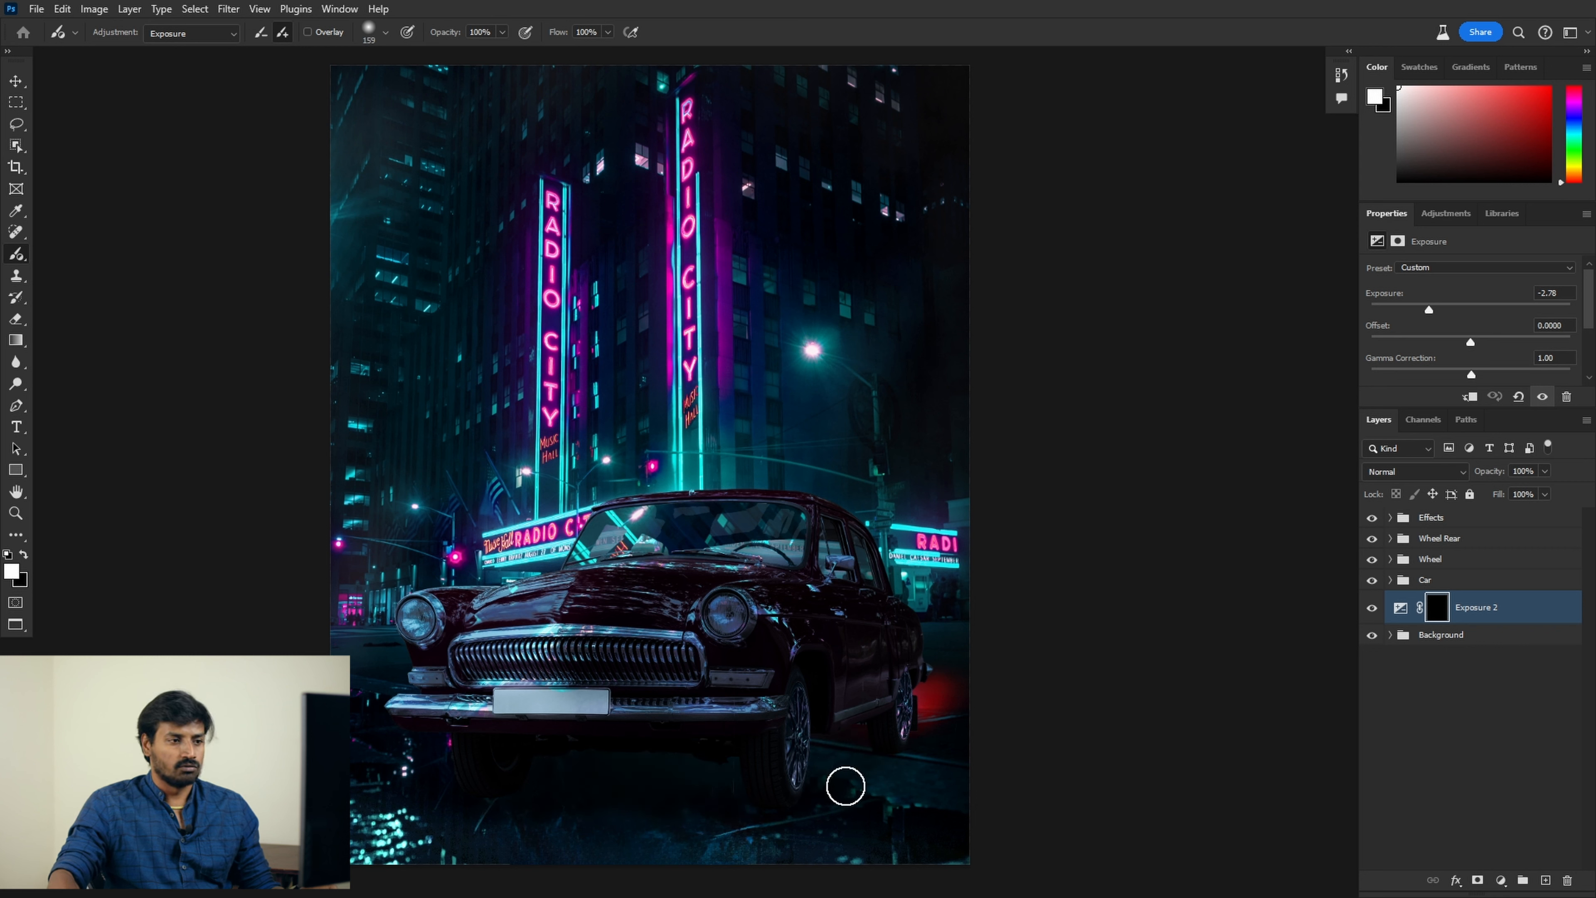
{"action": "left_click_drag", "start_coordinate": [870, 751], "coordinate": [651, 775]}
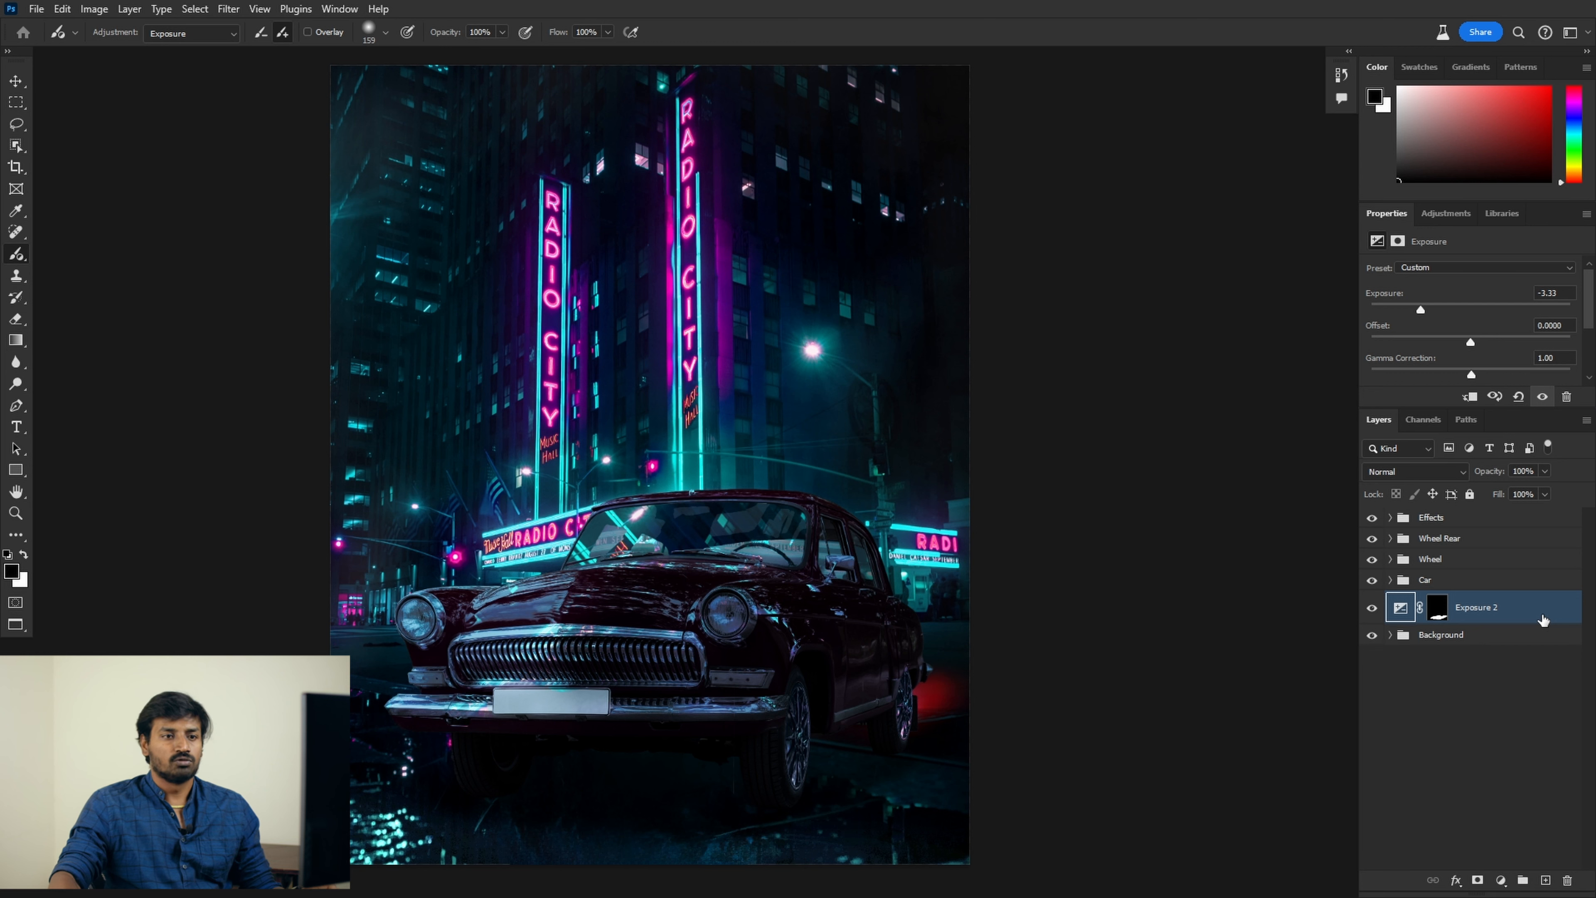
{"action": "left_click_drag", "start_coordinate": [1542, 620], "coordinate": [1567, 880]}
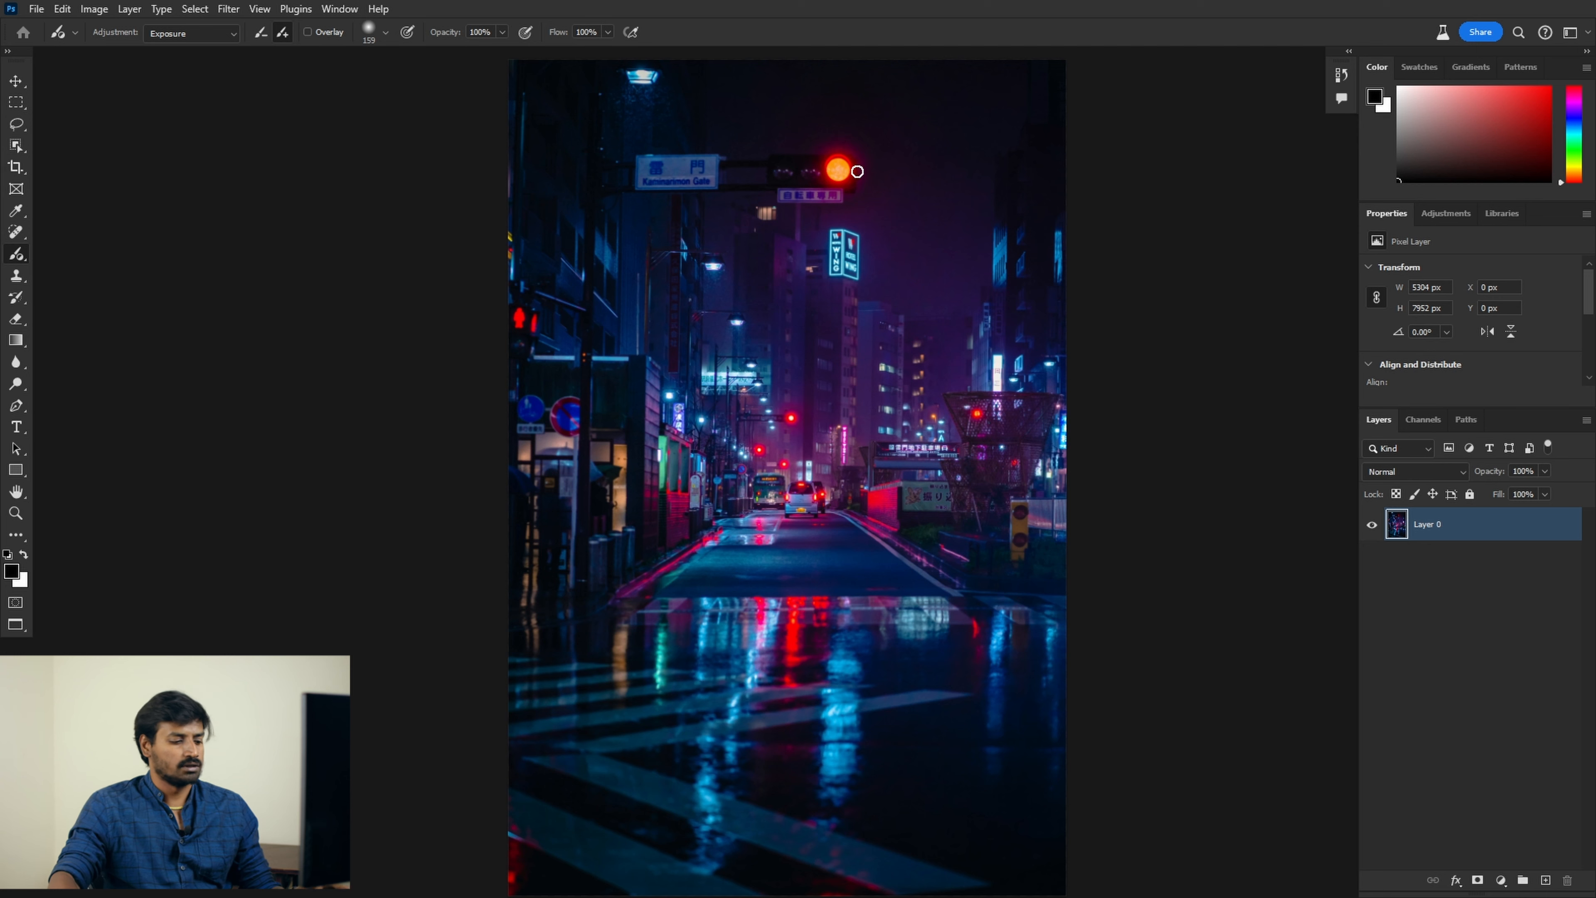
Step: Select the Adjustment Brush Tool with Hue/Saturation as its adjustment
{"action": "key", "text": "v"}
{"action": "scroll", "coordinate": [849, 129], "scroll_direction": "up", "scroll_amount": 3}
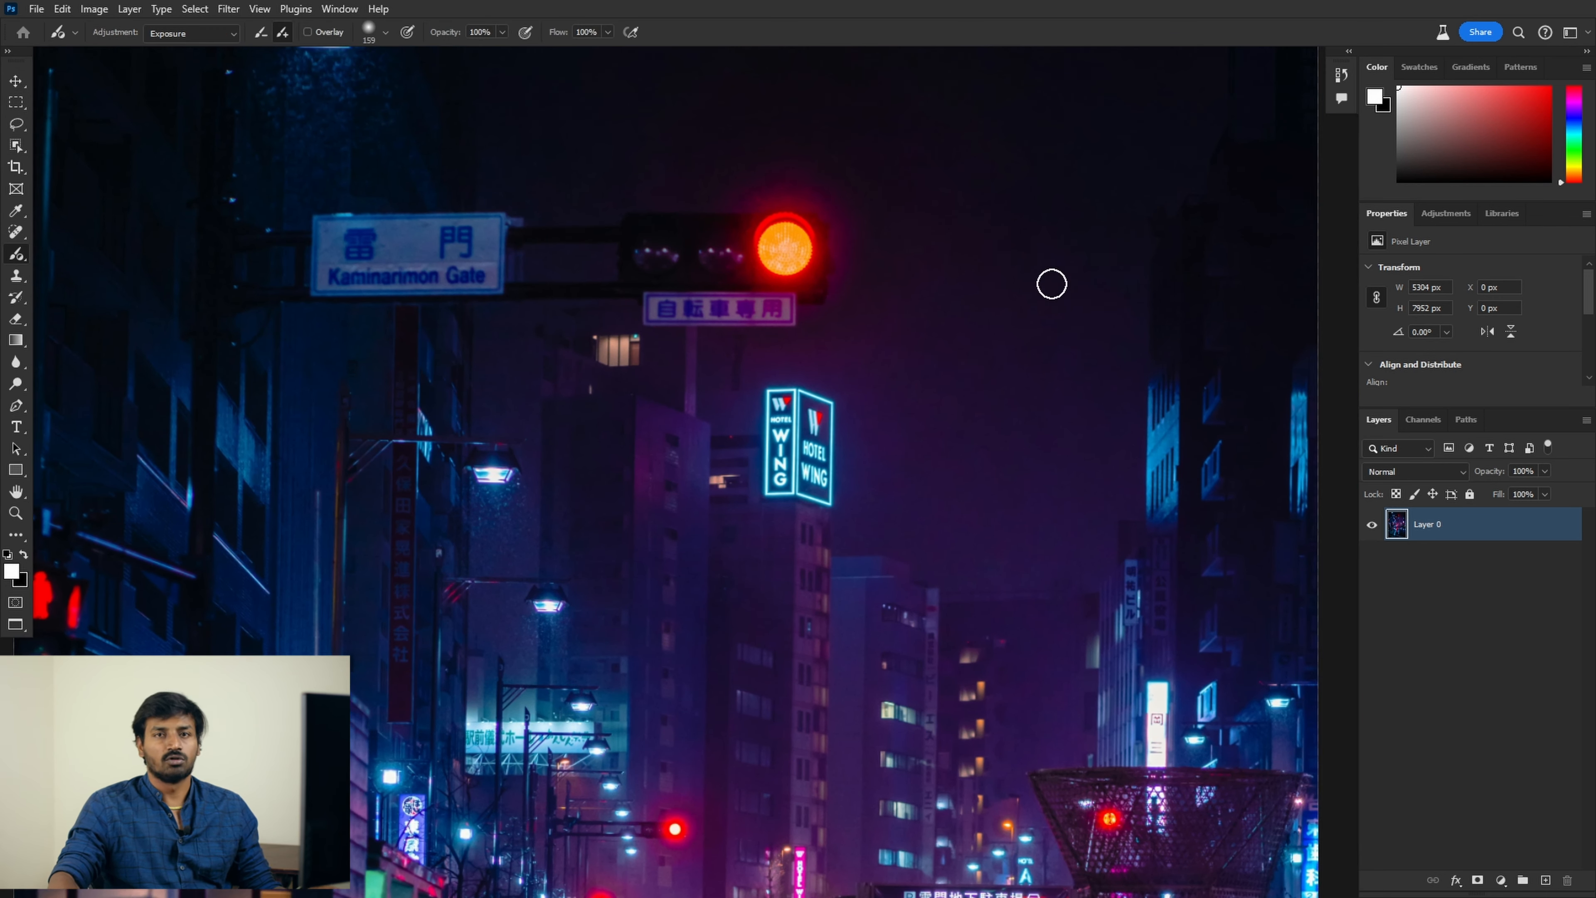
{"action": "right_click", "coordinate": [19, 251]}
{"action": "left_click", "coordinate": [72, 269]}
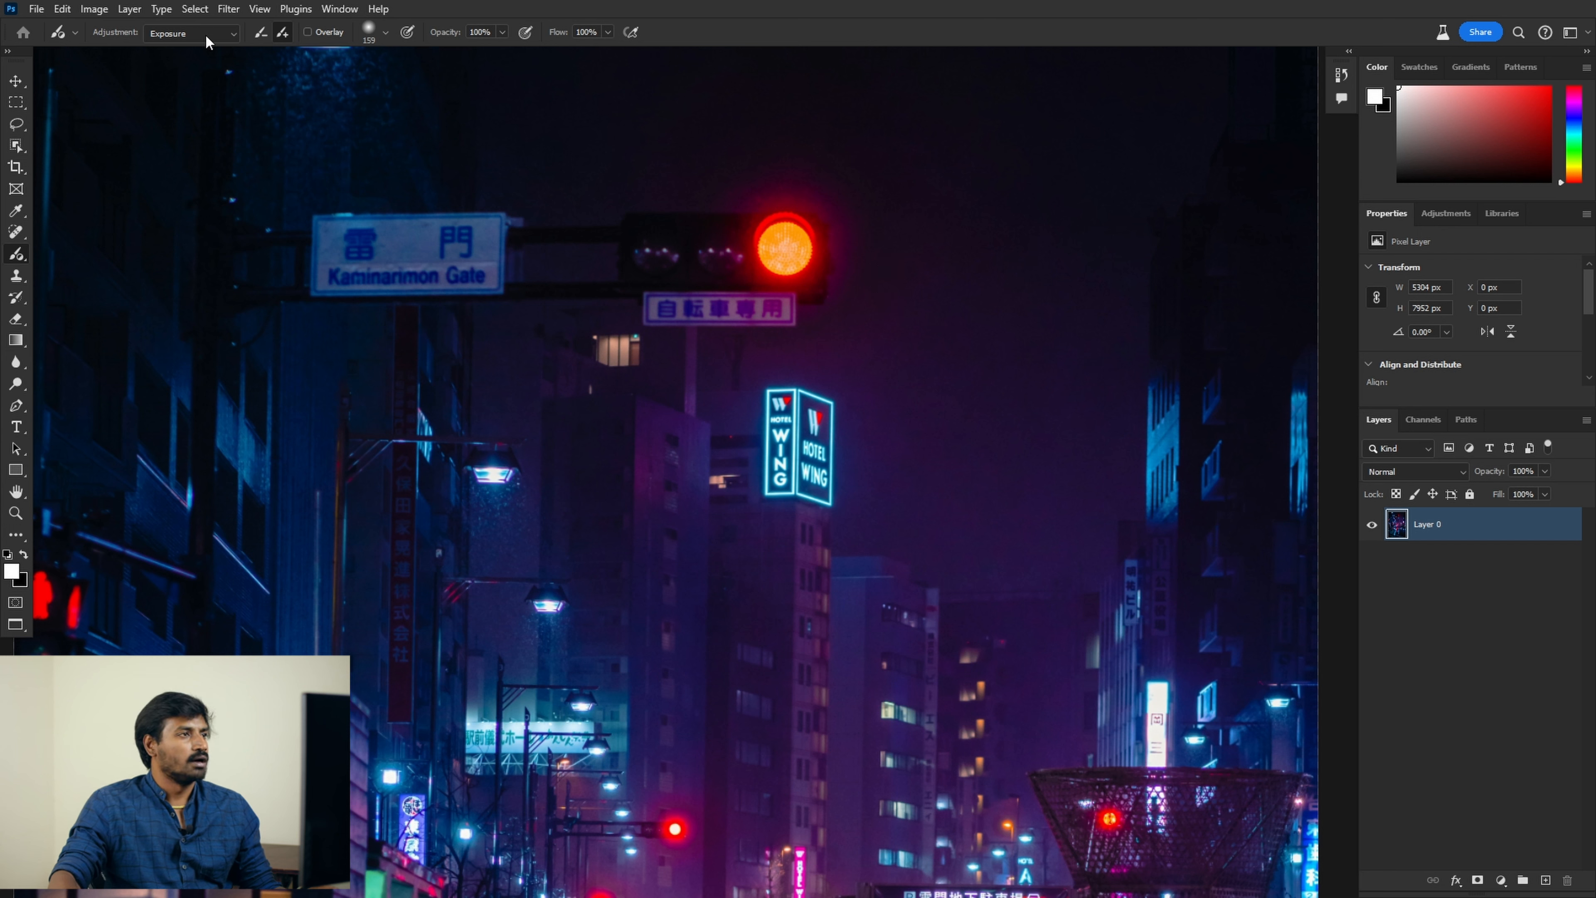
{"action": "left_click", "coordinate": [205, 36]}
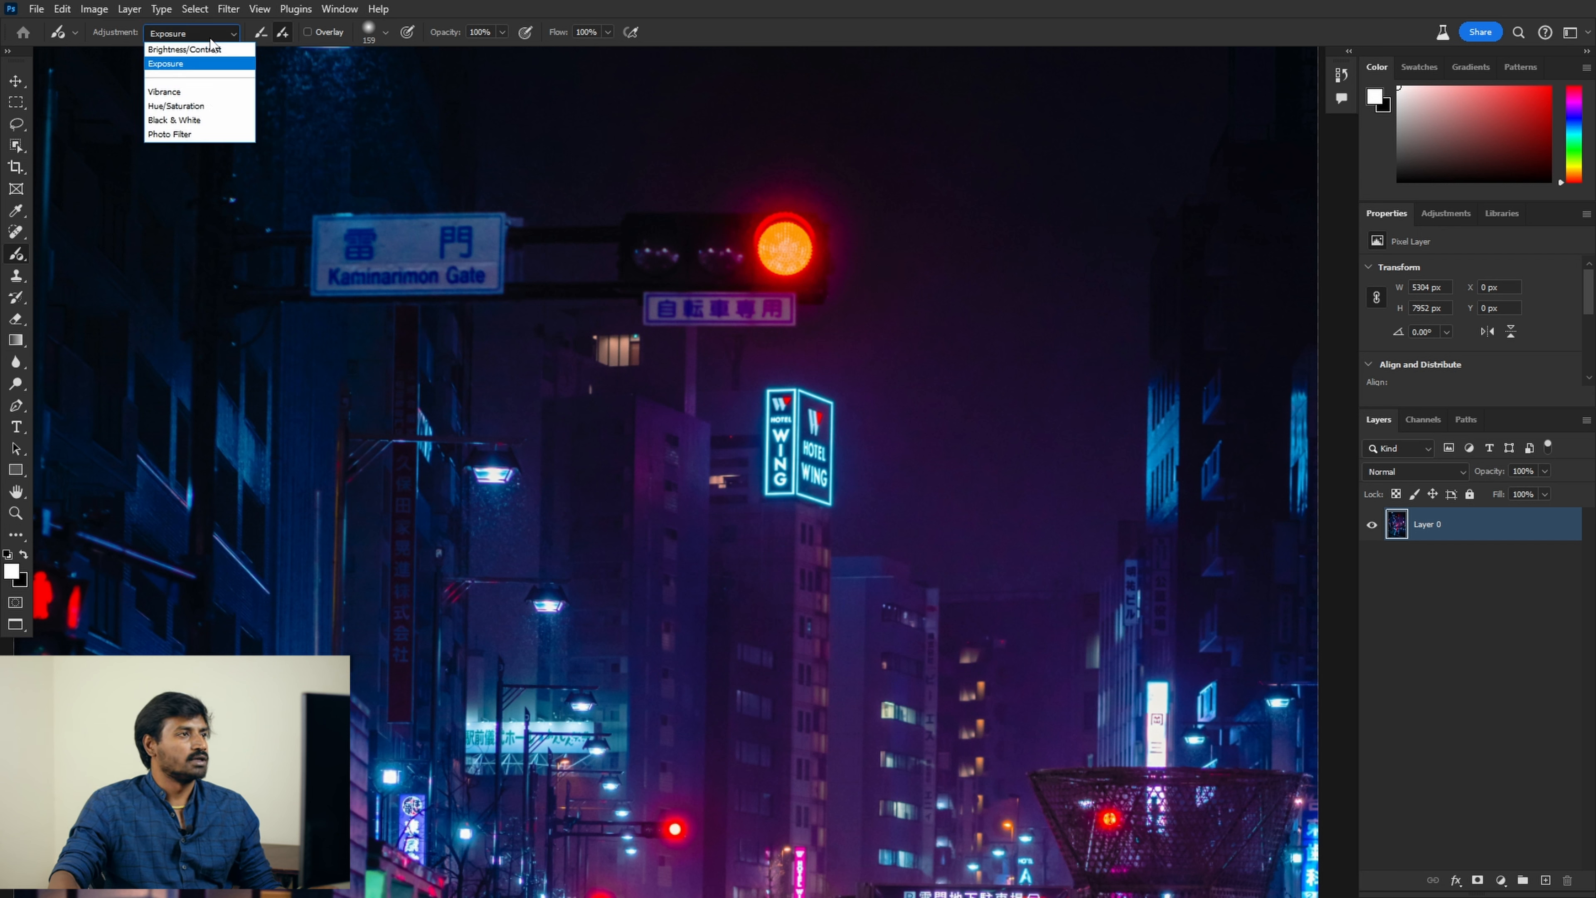
{"action": "left_click", "coordinate": [197, 107]}
Step: Paint over the red traffic light and shift its hue until it turns green, overlay off
{"action": "left_click_drag", "start_coordinate": [783, 247], "coordinate": [820, 260]}
{"action": "left_click", "coordinate": [786, 247]}
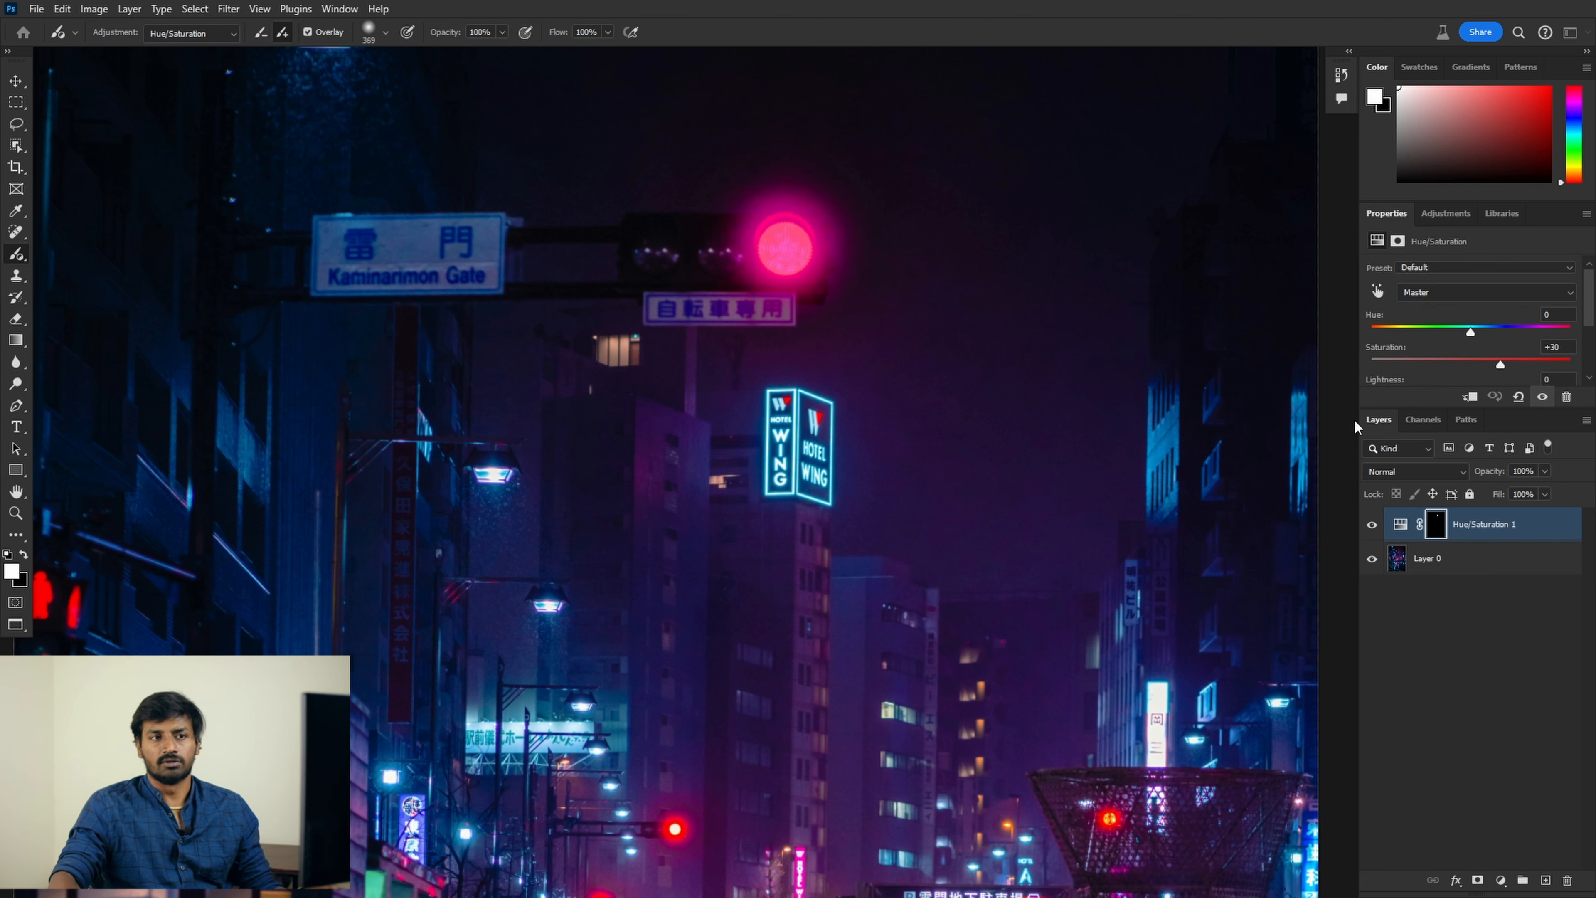
{"action": "left_click_drag", "start_coordinate": [1470, 332], "coordinate": [1528, 333]}
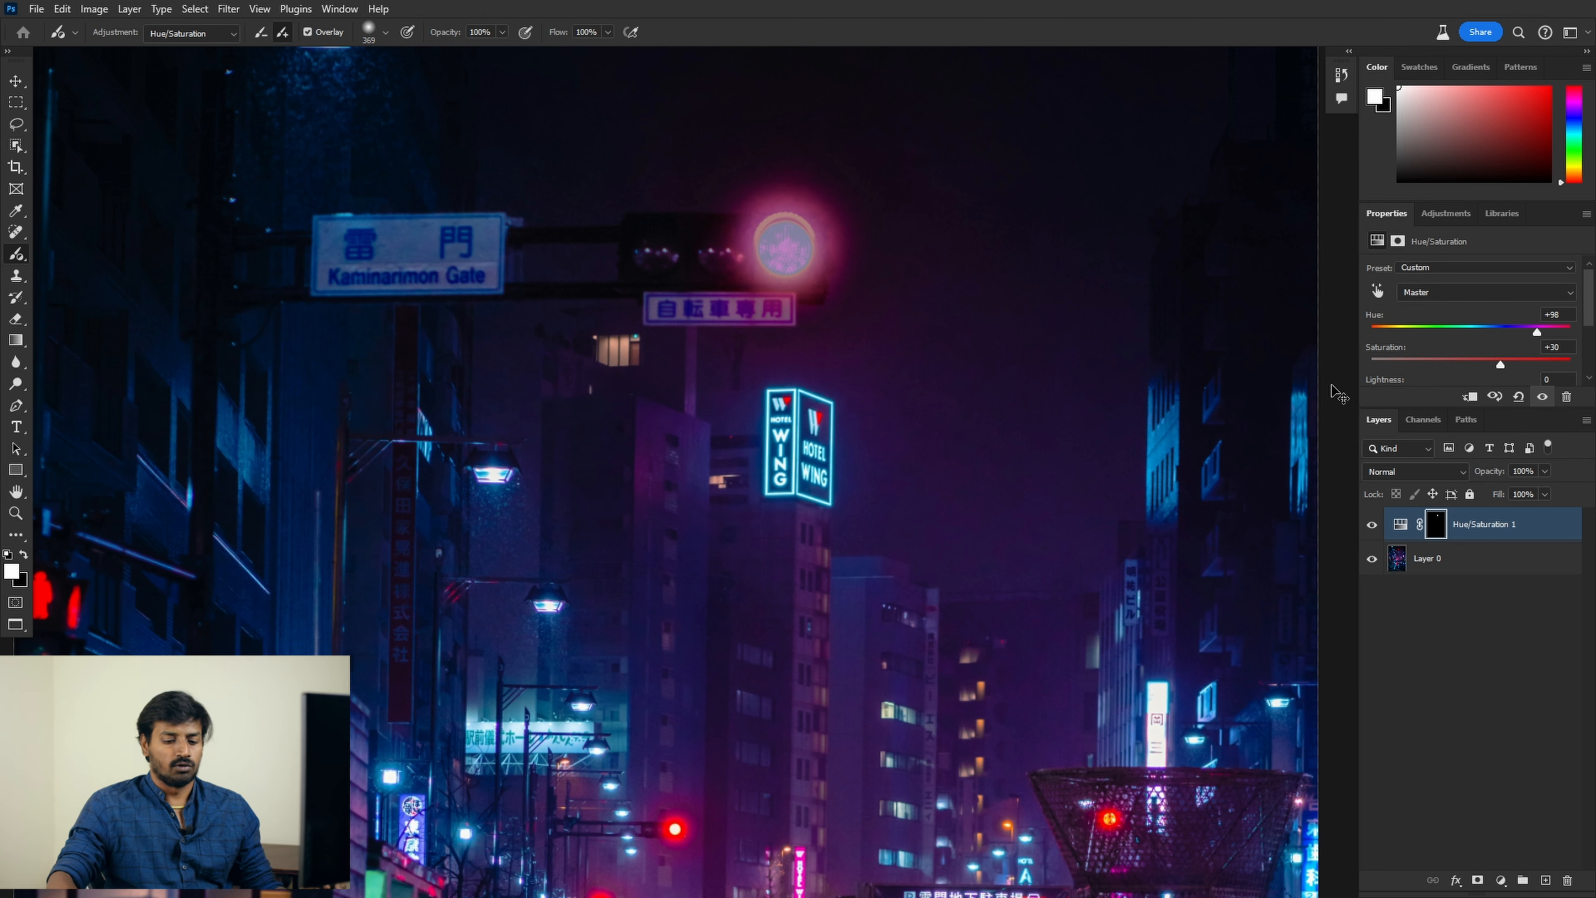
{"action": "key", "text": "ctrl+0"}
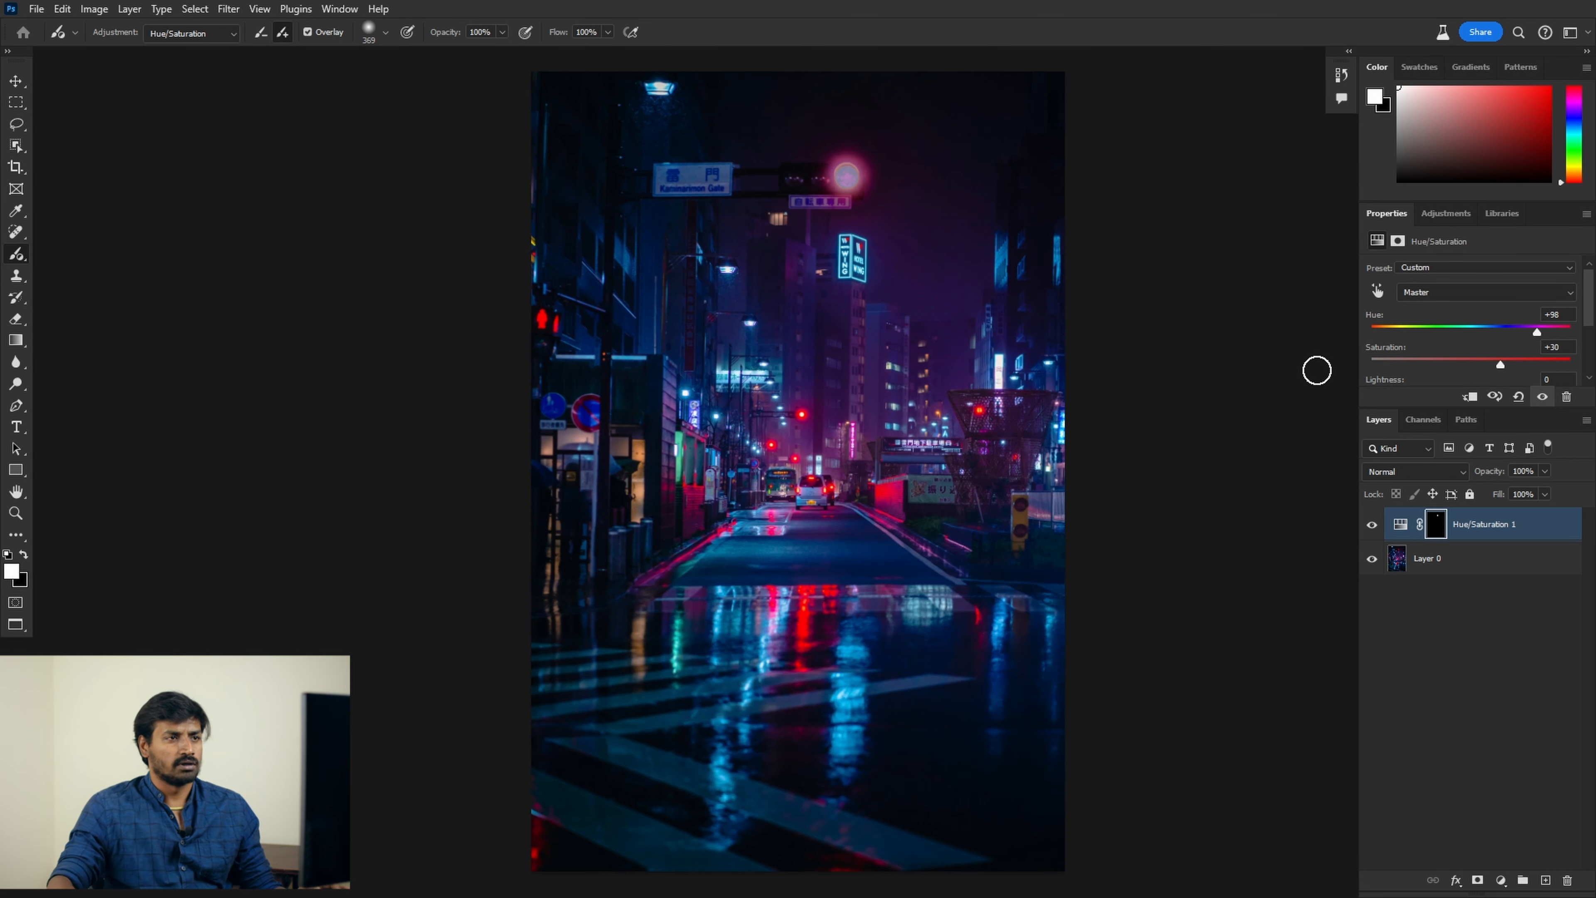
{"action": "left_click", "coordinate": [308, 32]}
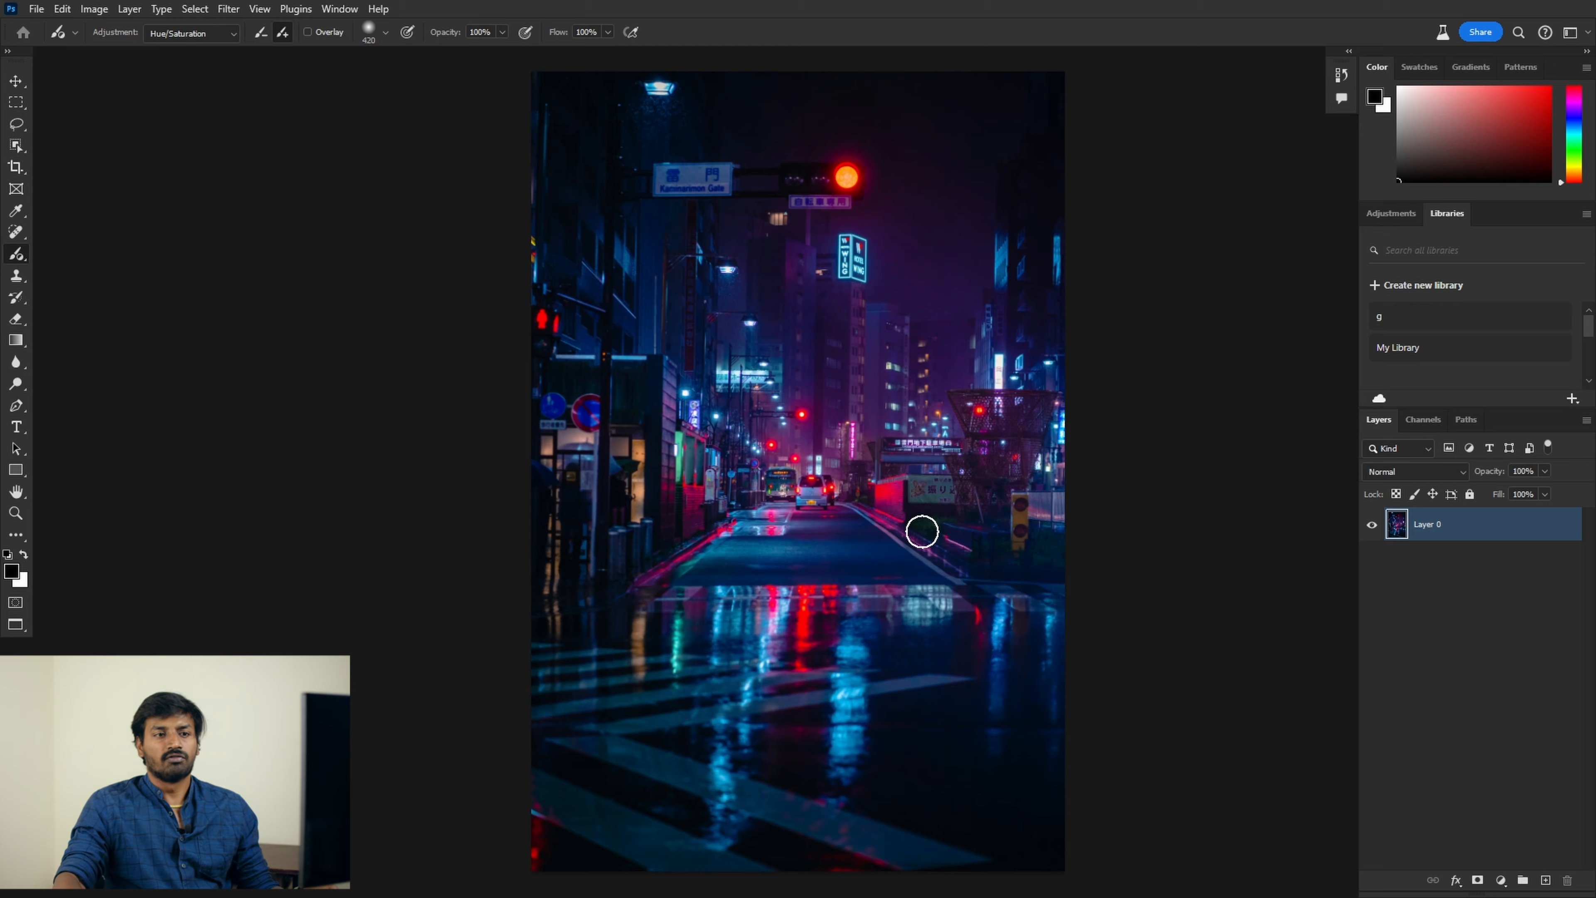
{"action": "key", "text": "ctrl+plus"}
{"action": "key", "text": "ctrl+plus"}
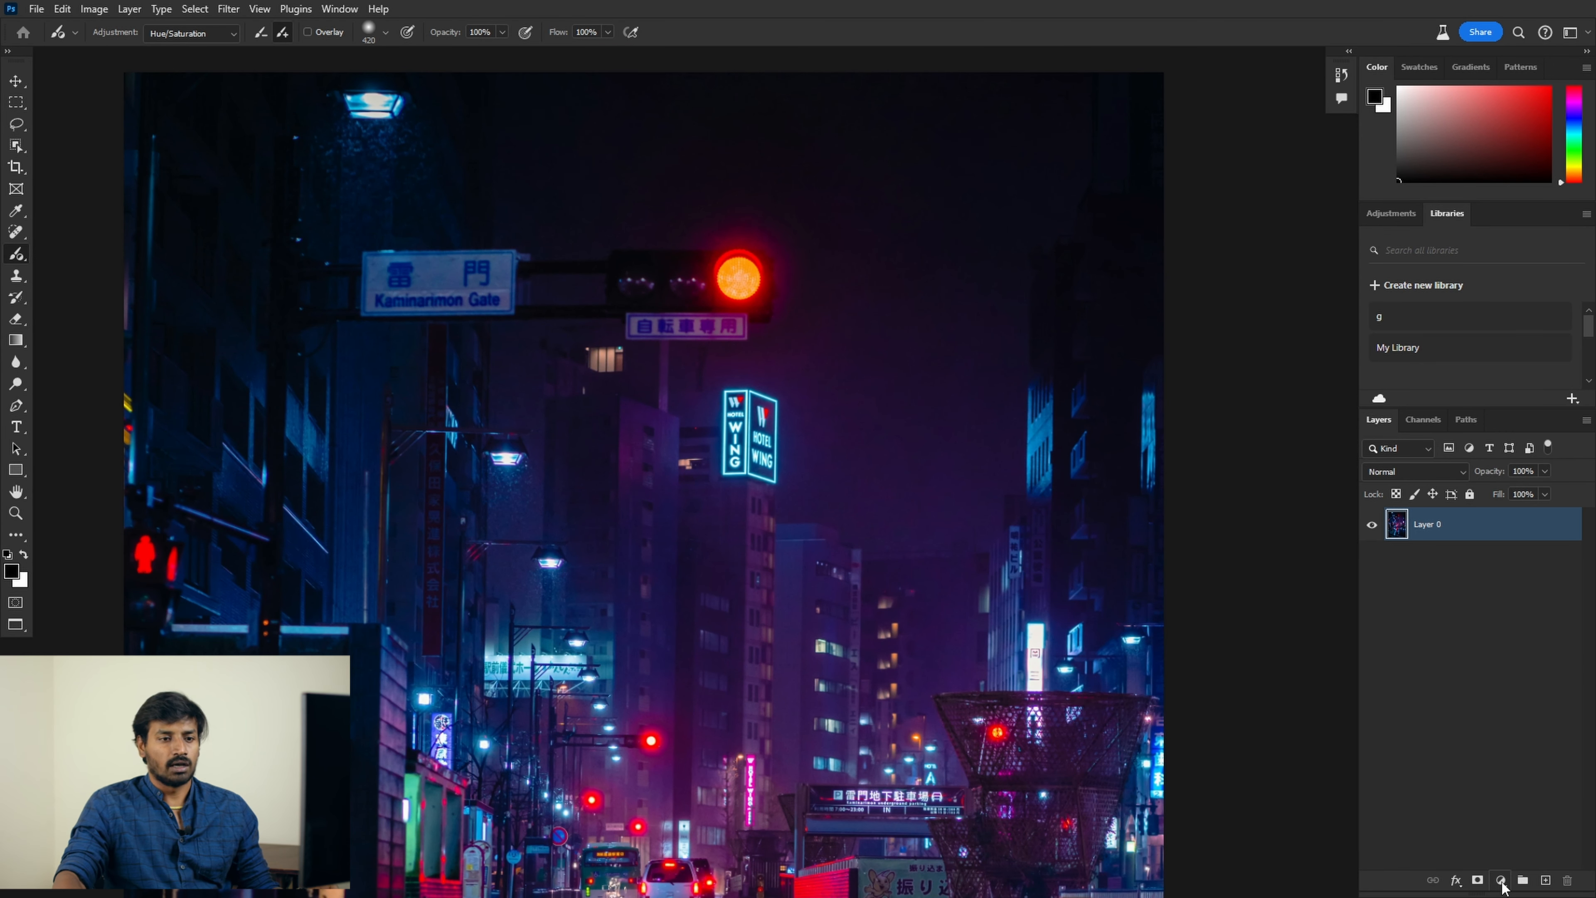
Step: Add a Hue/Saturation layer sampling the light's Yellows, with Hue +135 and boosted saturation
{"action": "left_click", "coordinate": [1502, 882]}
{"action": "left_click", "coordinate": [1528, 721]}
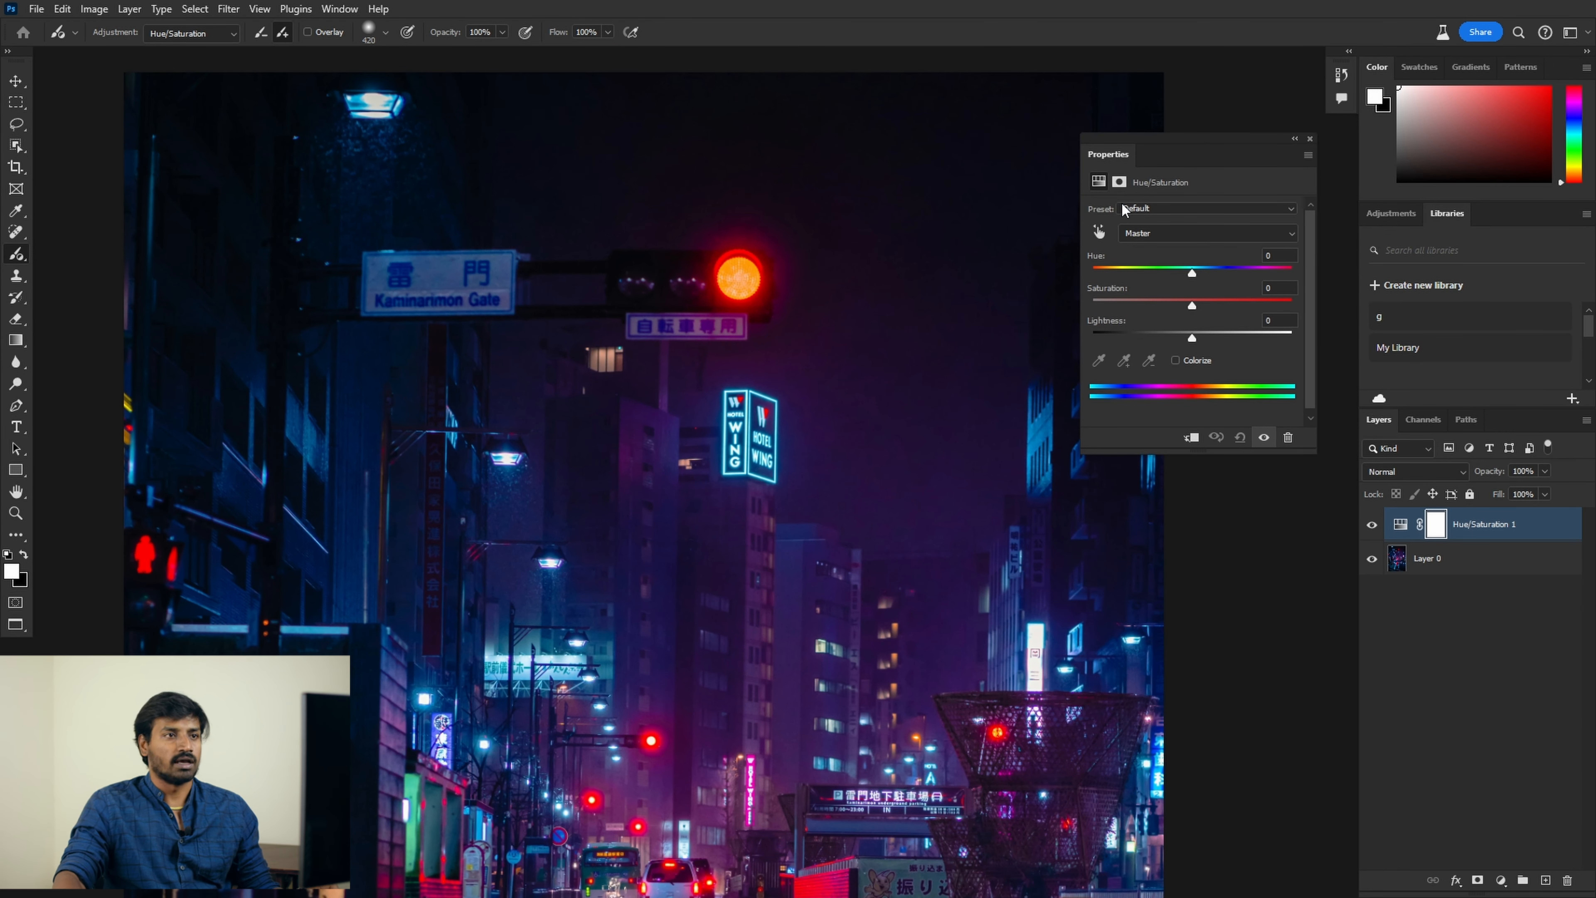
{"action": "left_click", "coordinate": [1100, 231]}
{"action": "left_click", "coordinate": [748, 270]}
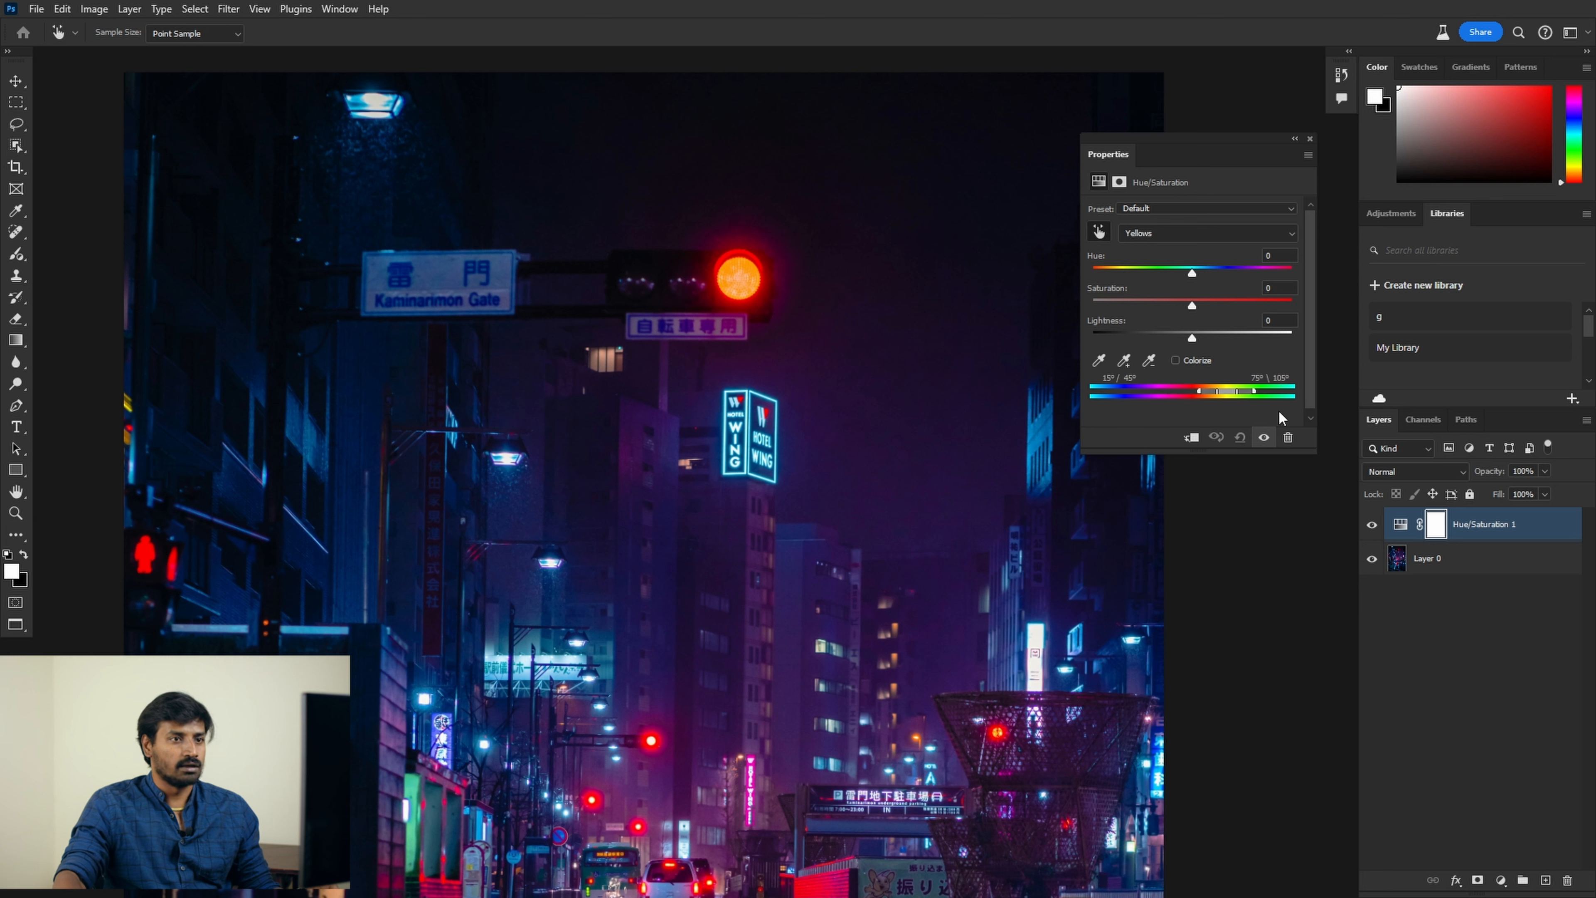
{"action": "left_click_drag", "start_coordinate": [1192, 273], "coordinate": [1274, 272]}
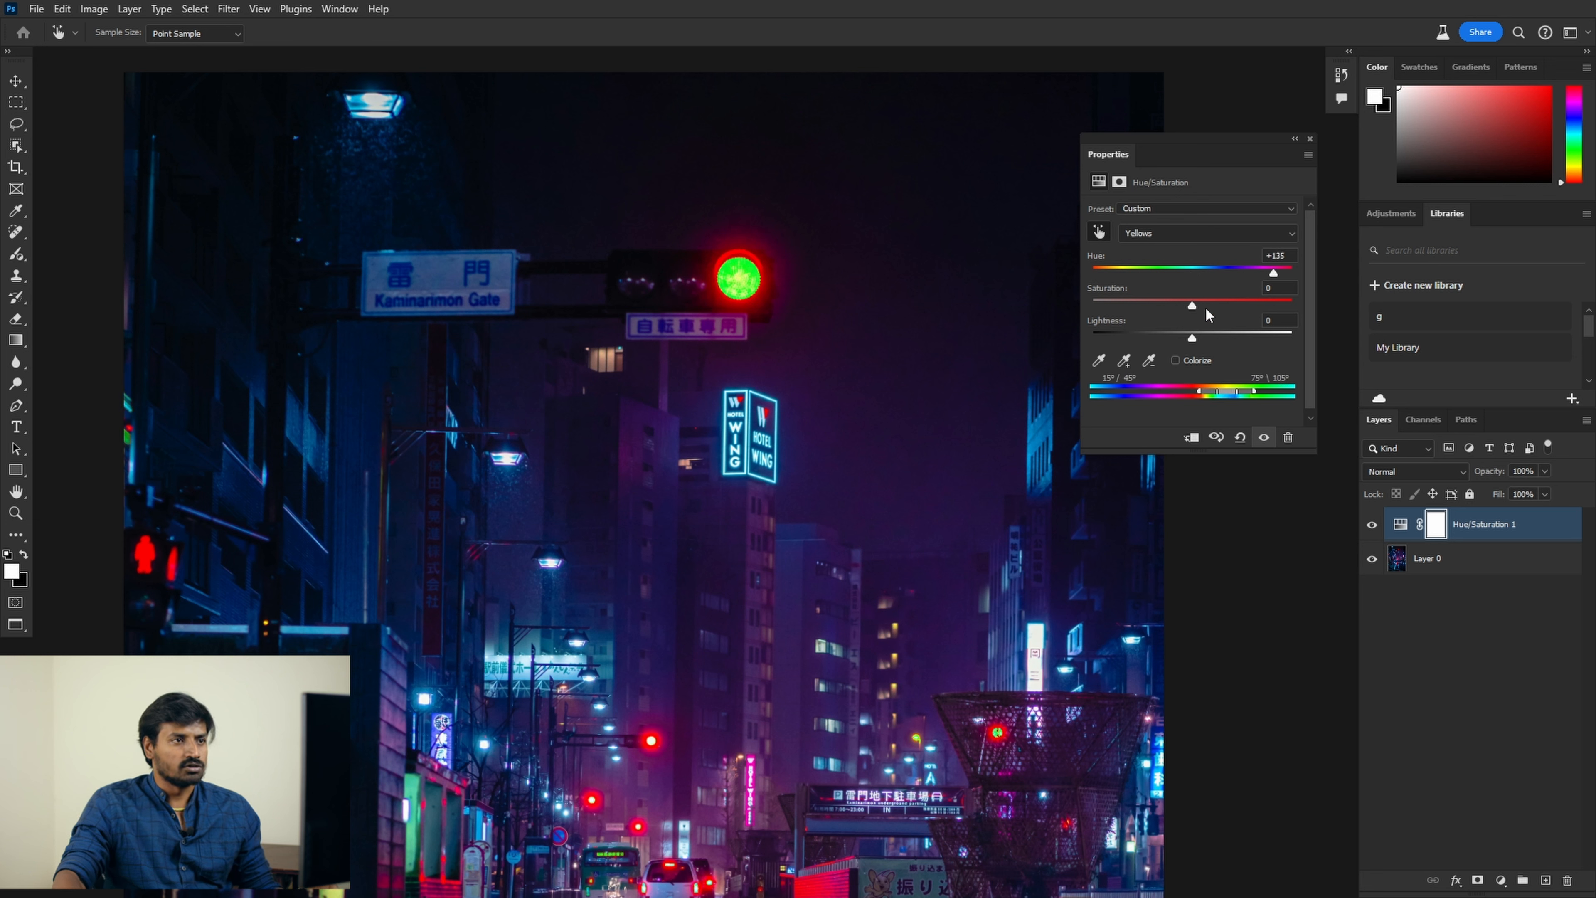
{"action": "left_click_drag", "start_coordinate": [1192, 305], "coordinate": [1281, 305]}
{"action": "left_click_drag", "start_coordinate": [1199, 393], "coordinate": [1175, 393]}
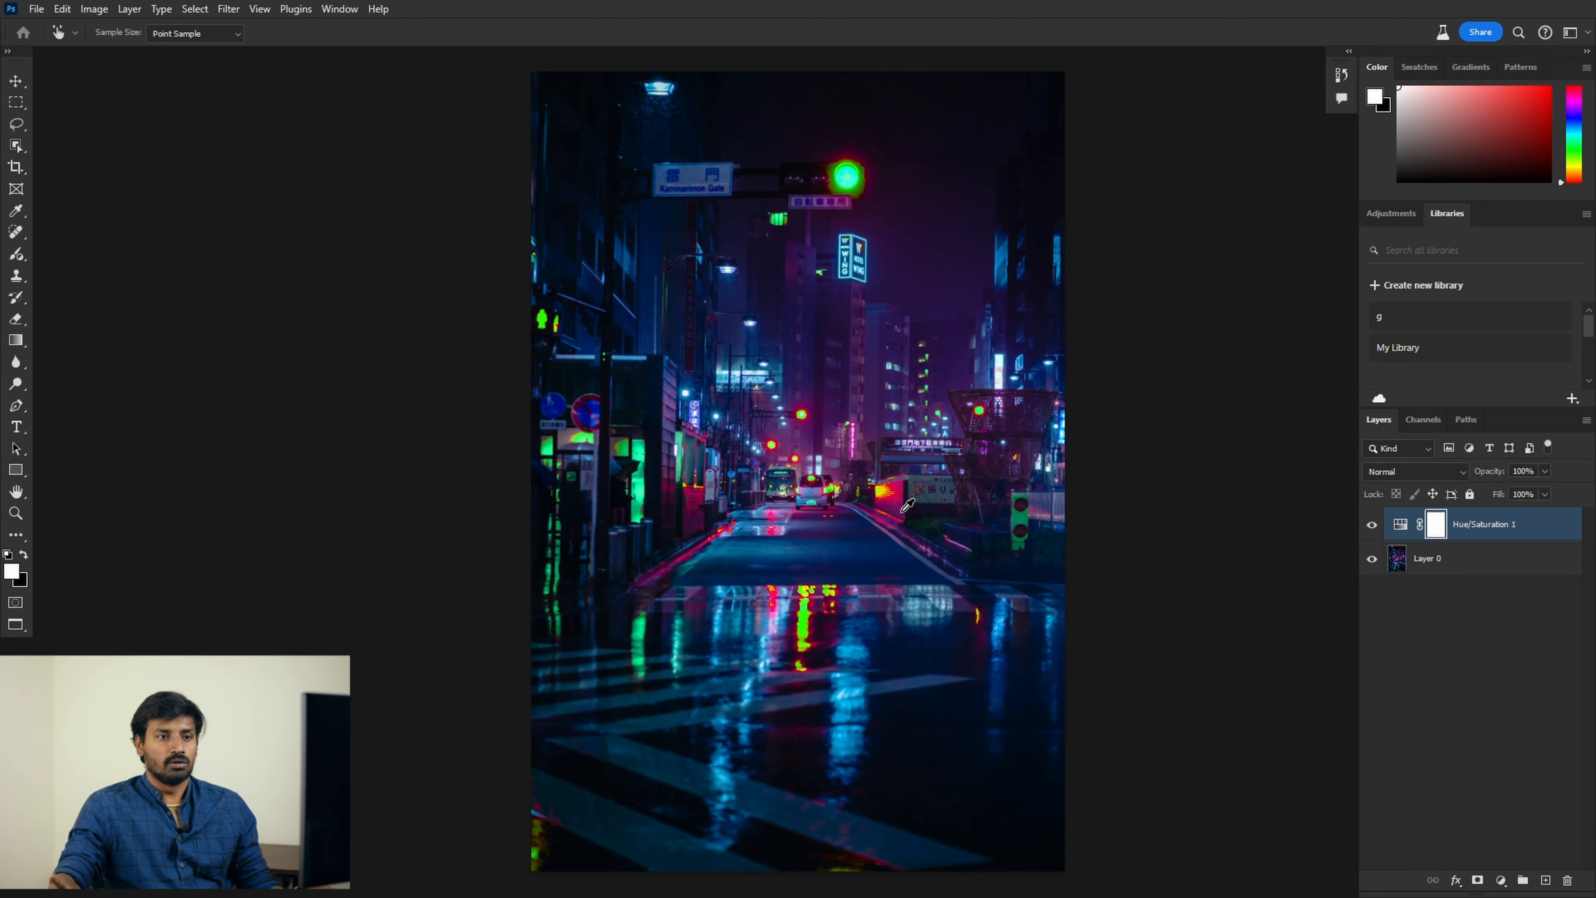
Step: Invert the layer mask, then delete the Hue/Saturation 1 layer
{"action": "key", "text": "ctrl+i"}
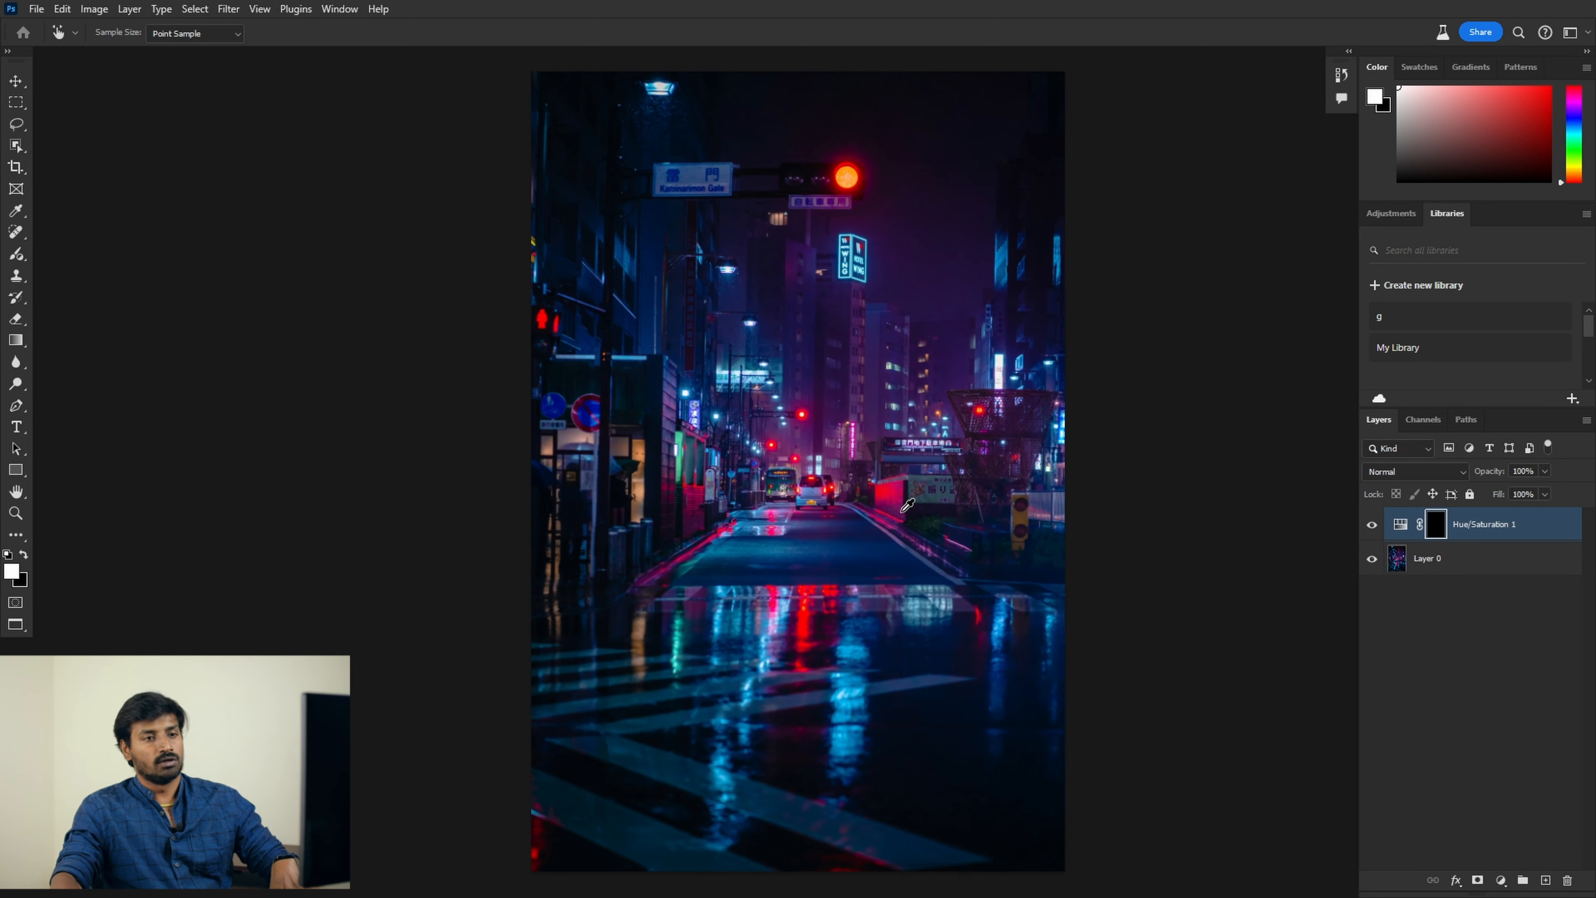
{"action": "key", "text": "b"}
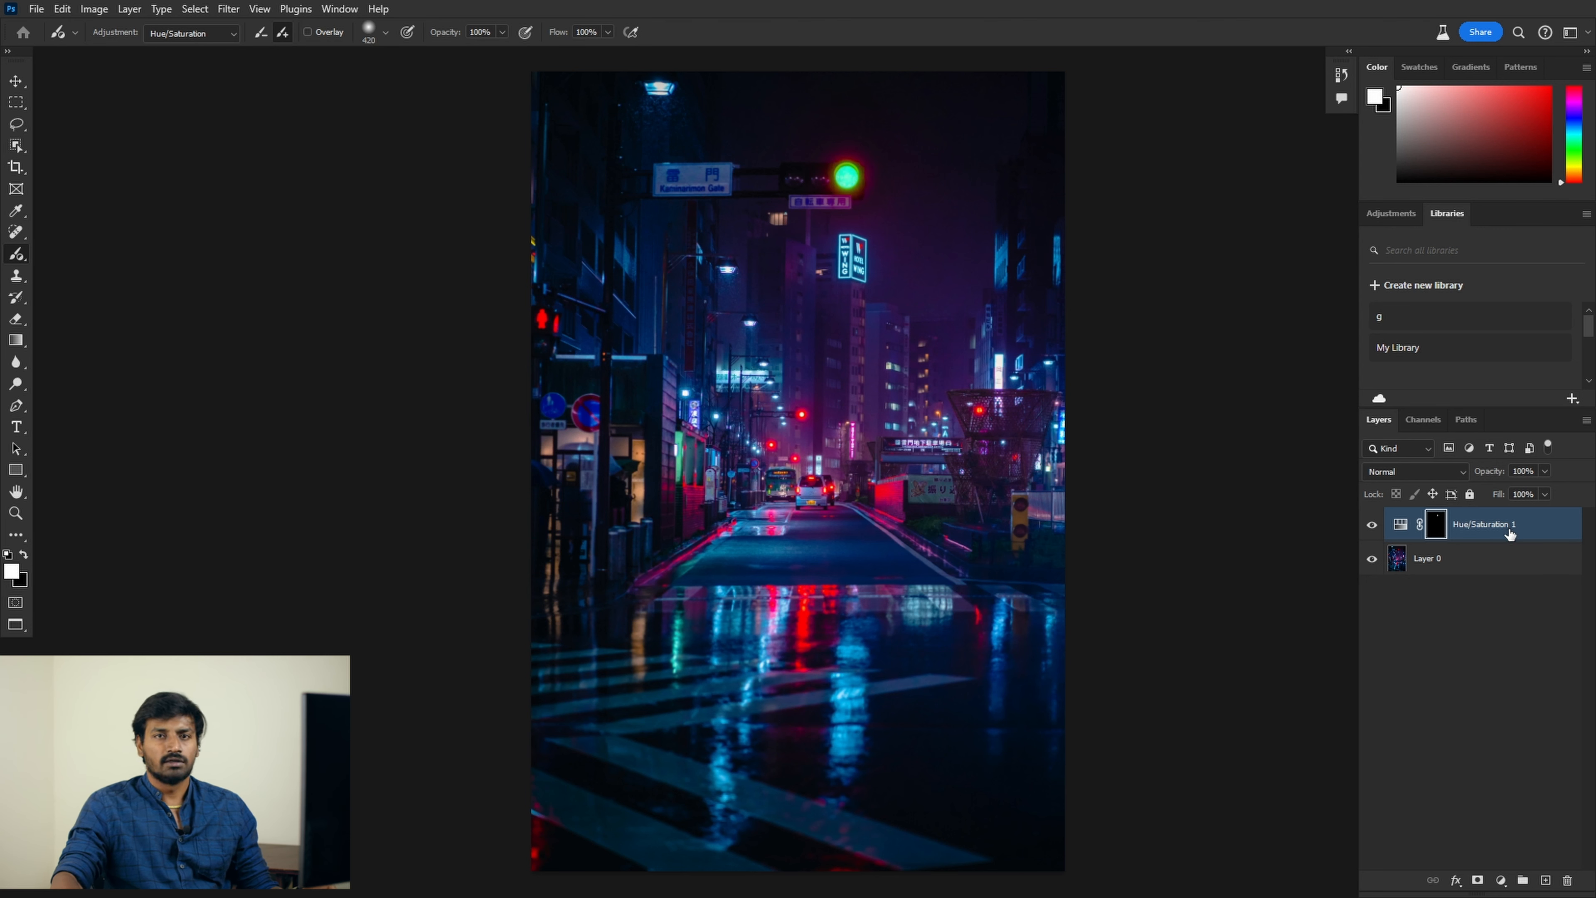
{"action": "left_click_drag", "start_coordinate": [1511, 533], "coordinate": [1568, 880]}
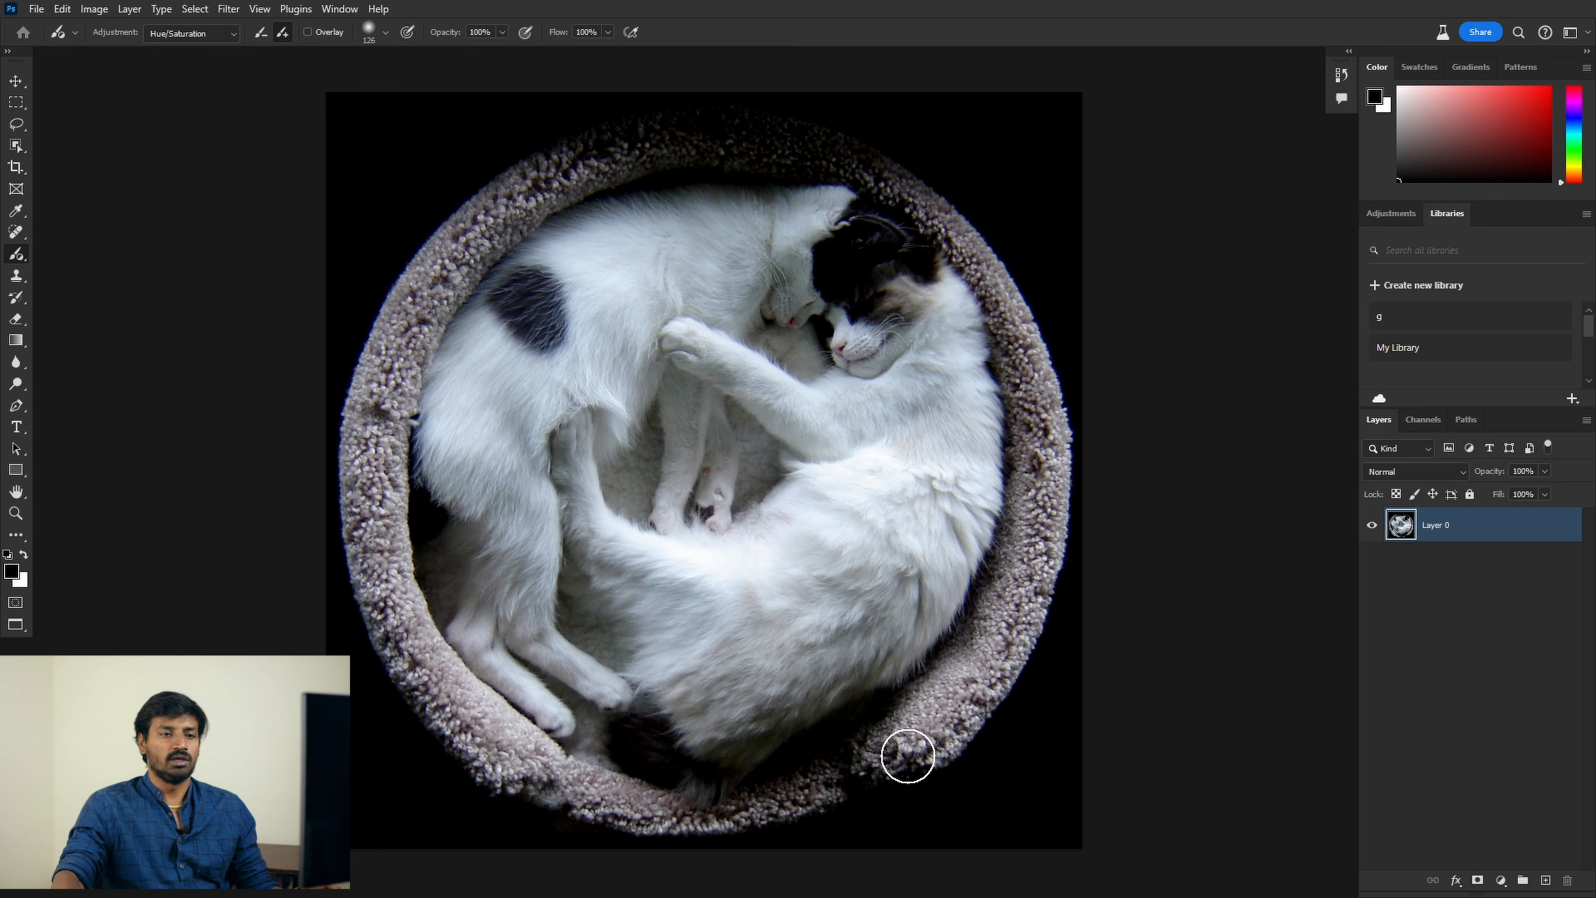
Step: Set the Adjustment Brush to Black & White and paint greyscale around the cat bed's rim
{"action": "left_click", "coordinate": [223, 44]}
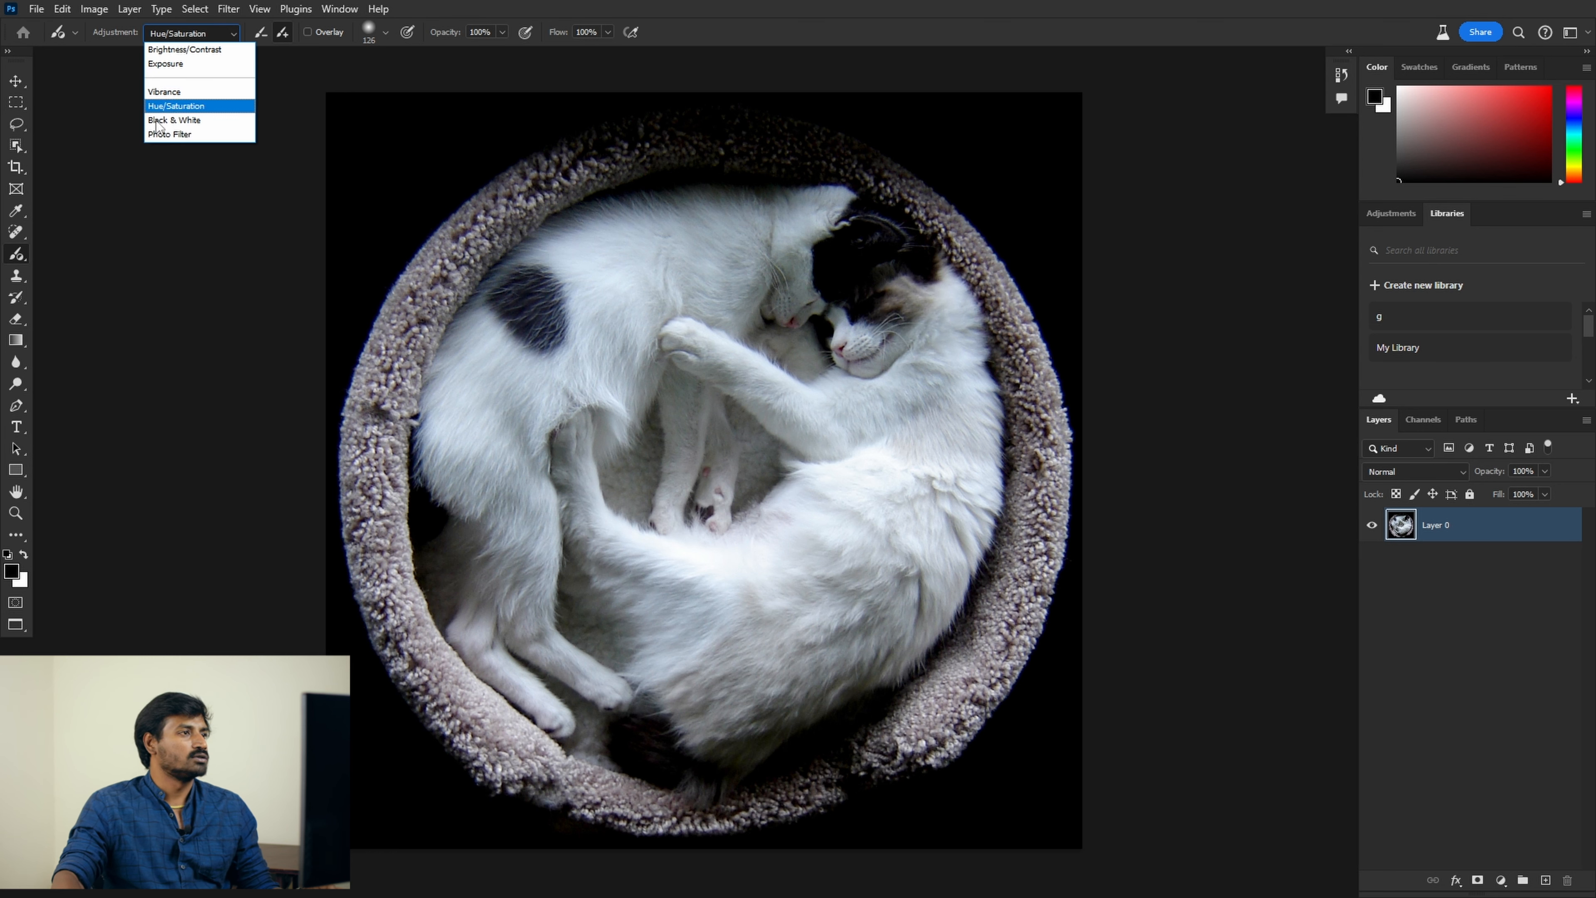
{"action": "left_click", "coordinate": [198, 117]}
{"action": "left_click", "coordinate": [574, 167]}
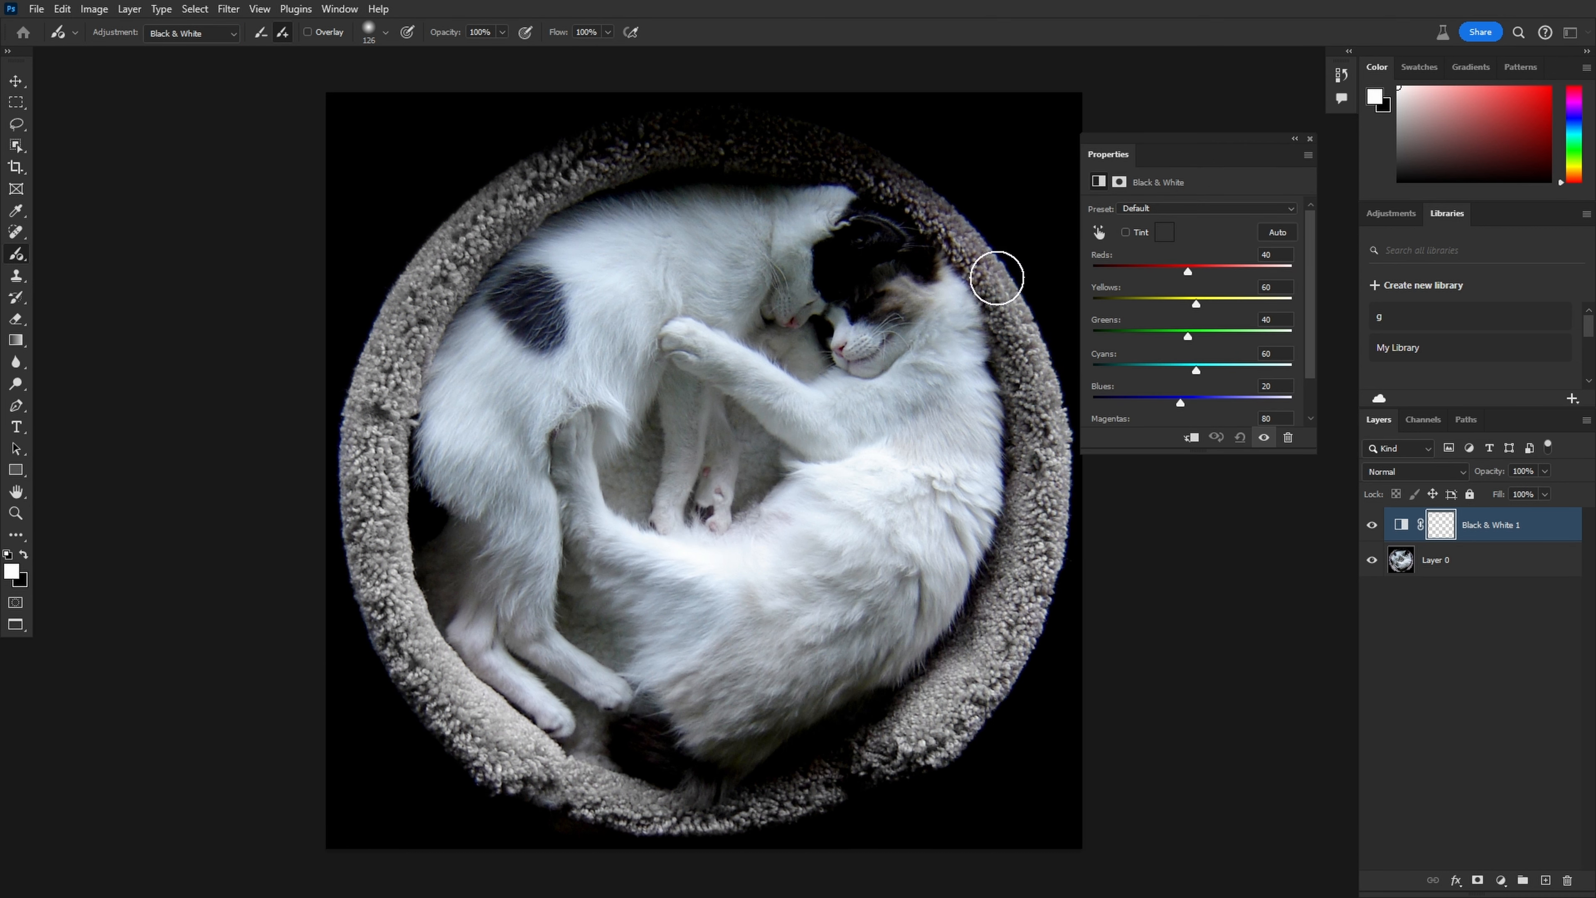
{"action": "left_click_drag", "start_coordinate": [997, 278], "coordinate": [390, 343]}
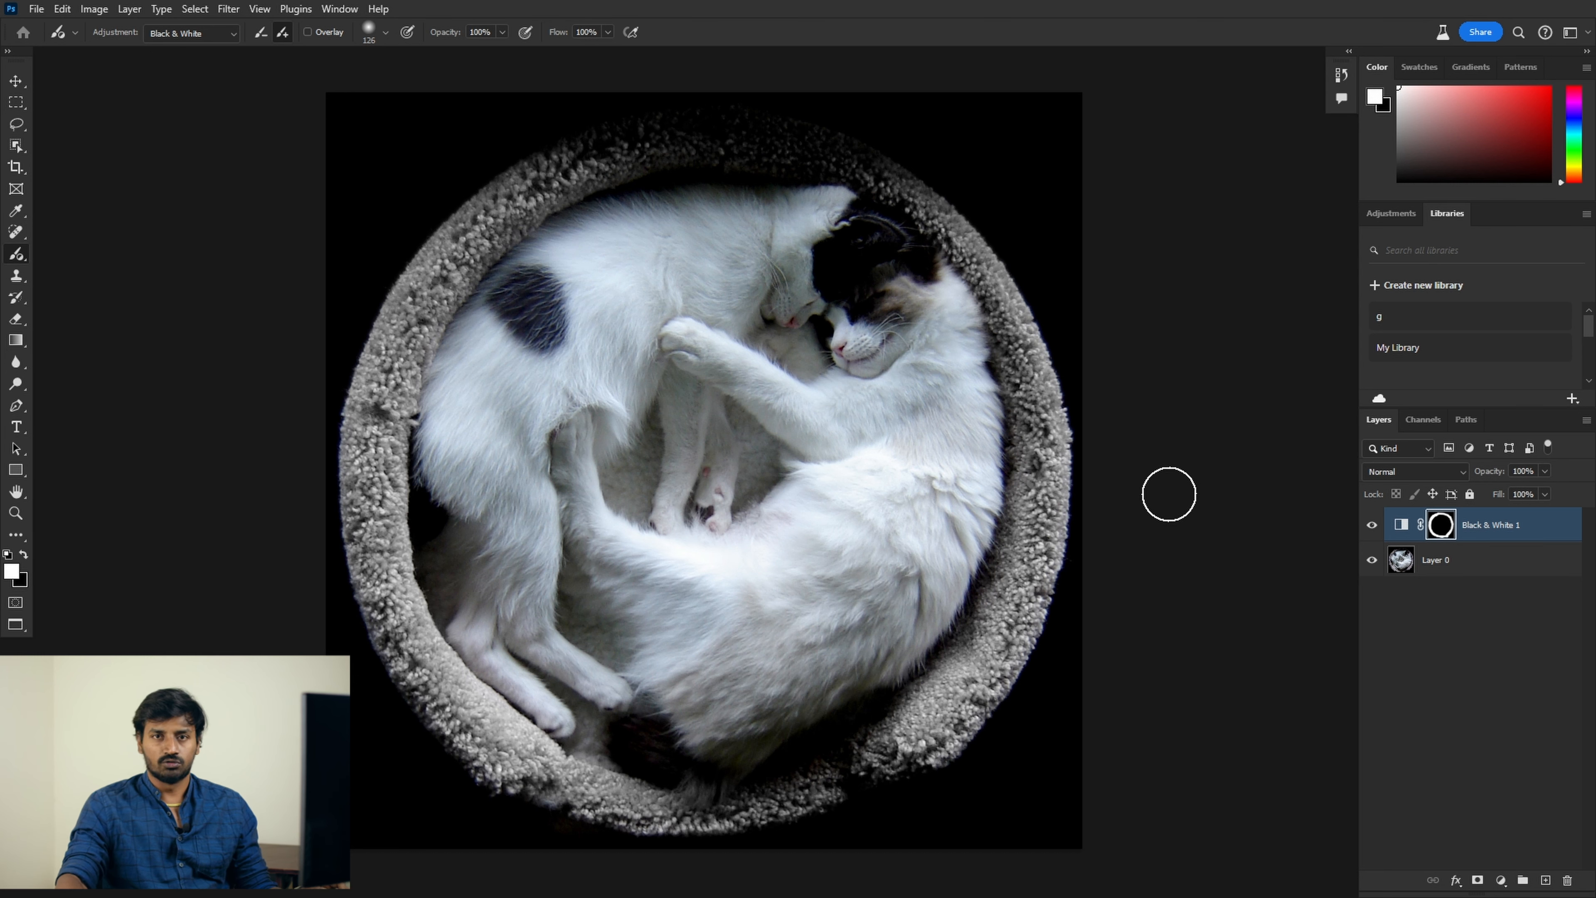
{"action": "scroll", "coordinate": [1120, 394], "scroll_direction": "up", "scroll_amount": 1}
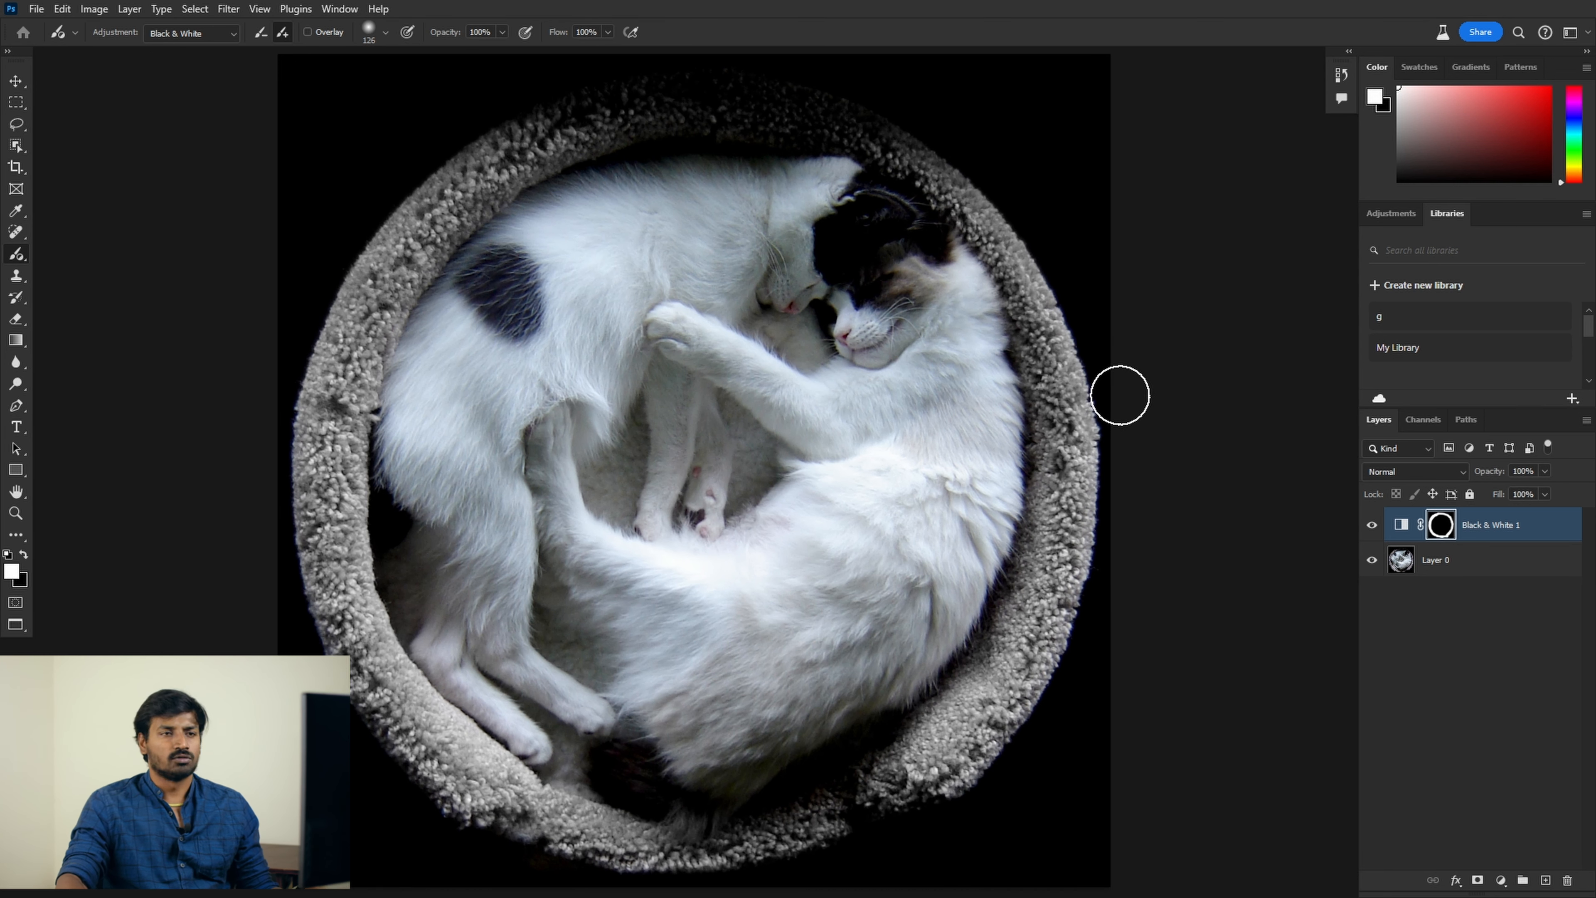